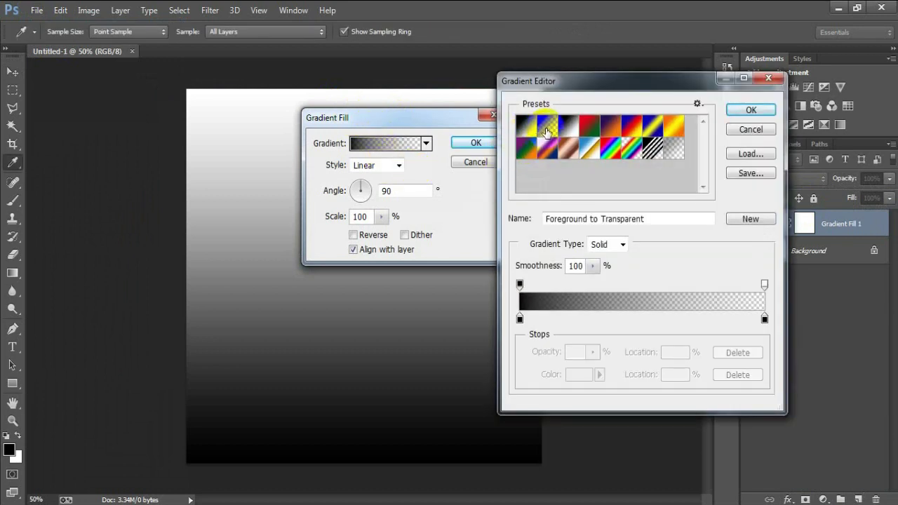
- Apply the Foreground to Transparent preset to the gradient fill
{"action": "double_click", "coordinate": [547, 132]}
{"action": "left_click", "coordinate": [535, 194]}
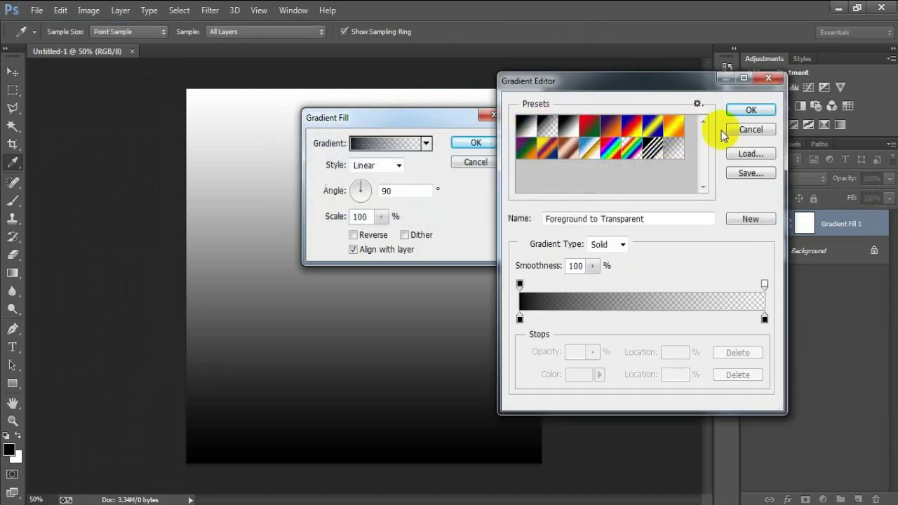
{"action": "left_click", "coordinate": [750, 110]}
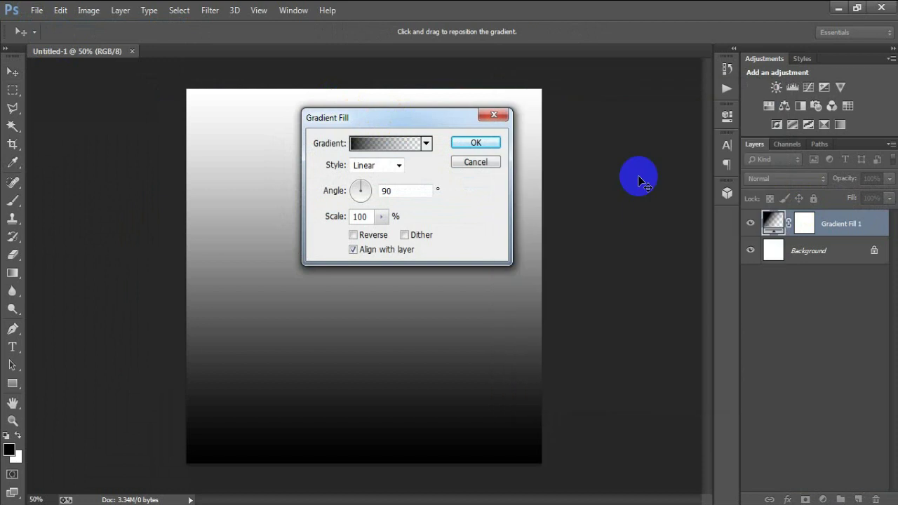
- Make the gradient fill radial and reversed, with a 0° angle and a scale of 278%, and apply it
{"action": "left_click", "coordinate": [399, 168]}
{"action": "left_click", "coordinate": [388, 188]}
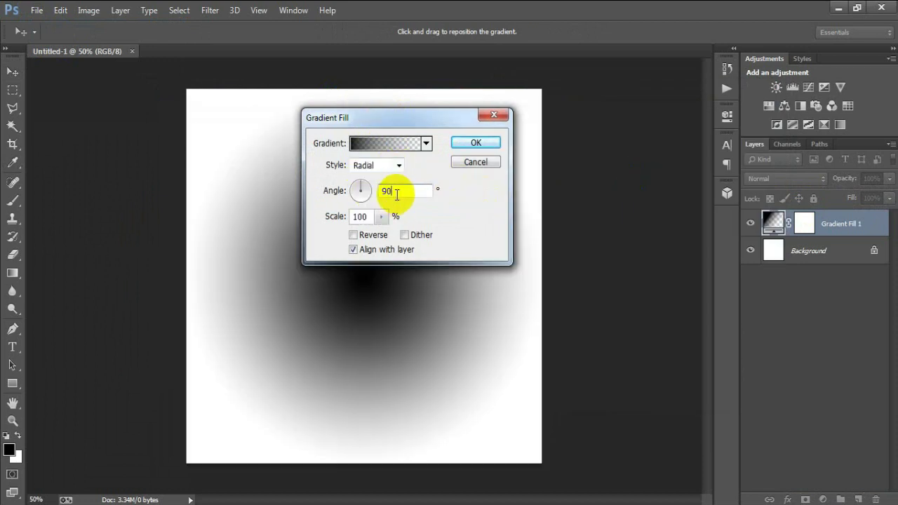
{"action": "left_click_drag", "start_coordinate": [396, 194], "coordinate": [364, 200]}
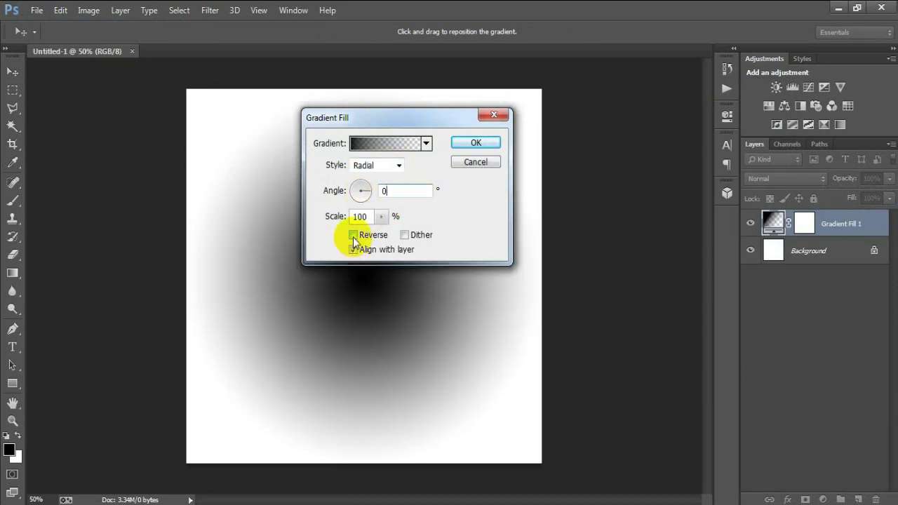
{"action": "left_click", "coordinate": [353, 236]}
{"action": "left_click", "coordinate": [382, 217]}
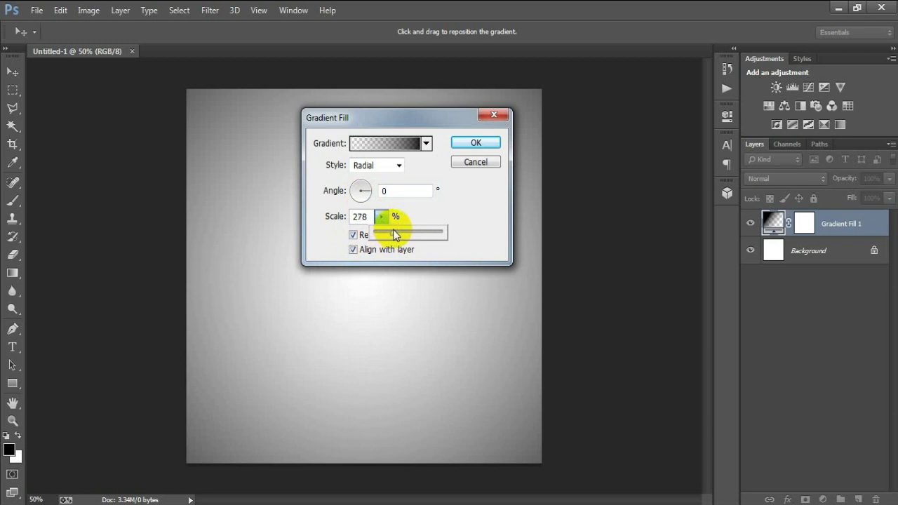
{"action": "left_click", "coordinate": [477, 143]}
{"action": "left_click", "coordinate": [37, 9]}
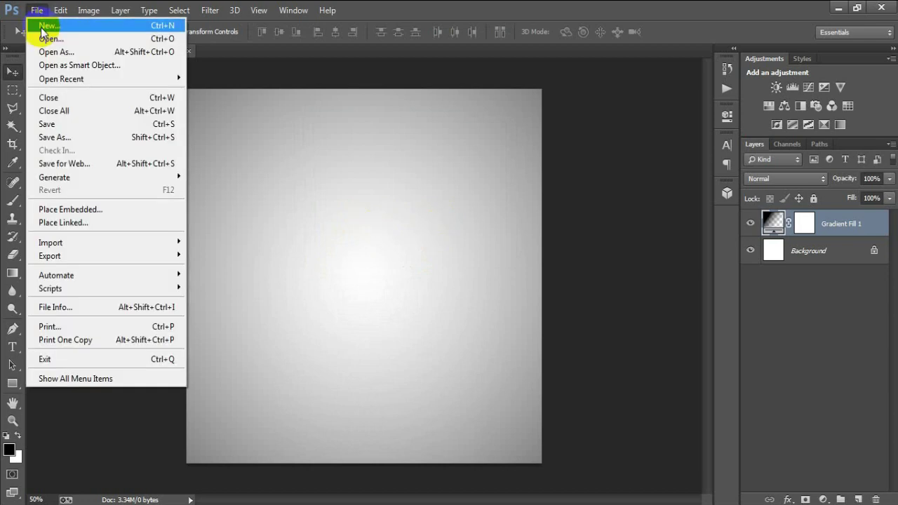
{"action": "left_click", "coordinate": [96, 222]}
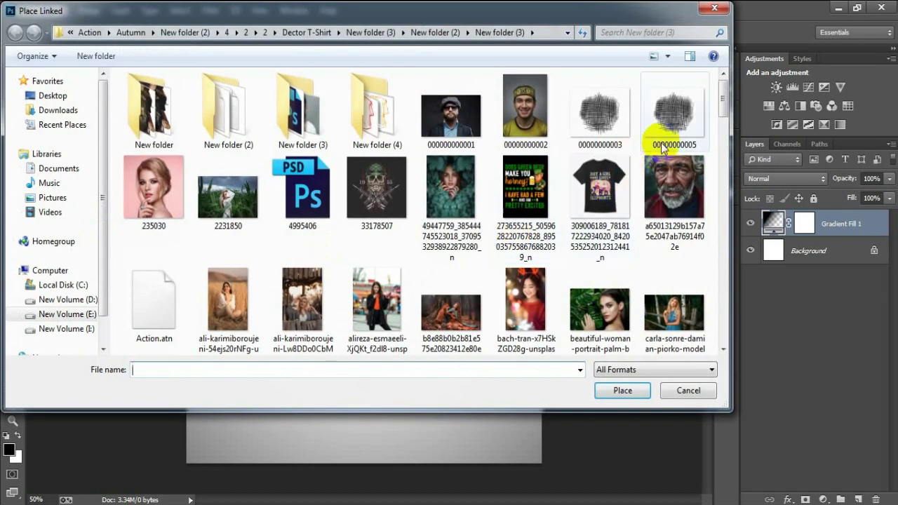
{"action": "double_click", "coordinate": [609, 172]}
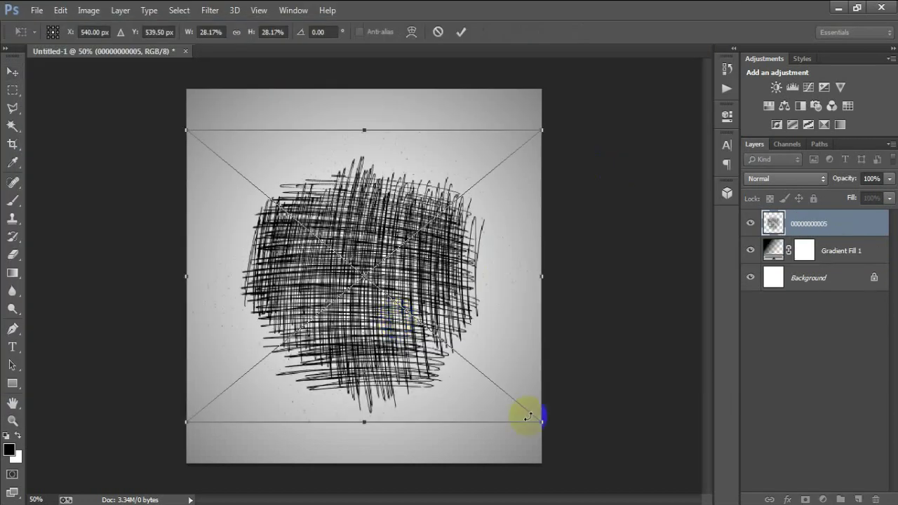
{"action": "left_click_drag", "start_coordinate": [541, 423], "coordinate": [568, 443]}
{"action": "left_click", "coordinate": [462, 31]}
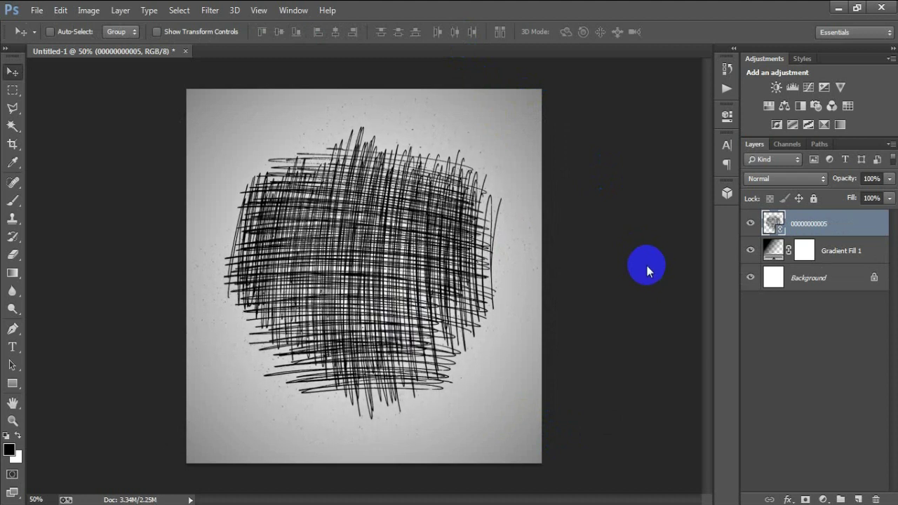
- Center the scribble layer horizontally on the Background layer
{"action": "left_click", "coordinate": [834, 281], "text": "ctrl"}
{"action": "left_click", "coordinate": [337, 34]}
- Scale the scribble layer down slightly and rasterize it
{"action": "left_click", "coordinate": [808, 225]}
{"action": "key", "text": "ctrl+t"}
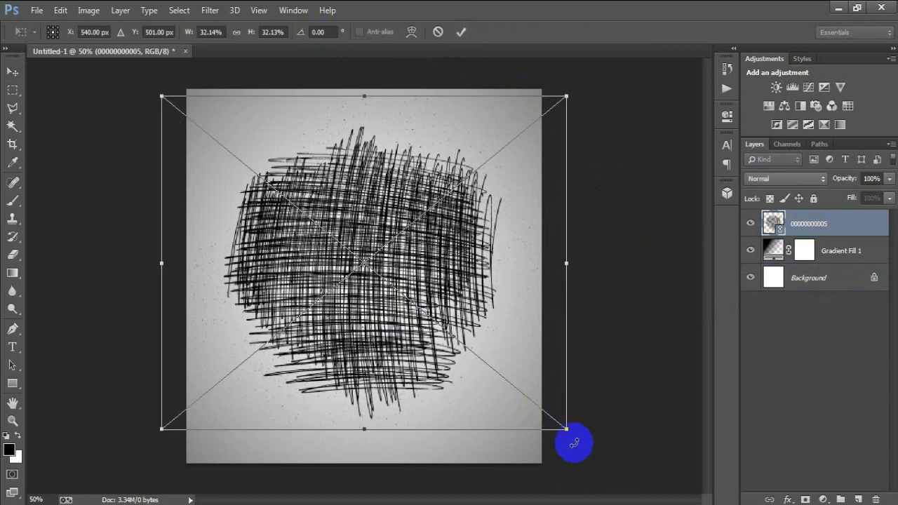
{"action": "left_click_drag", "start_coordinate": [567, 428], "coordinate": [559, 417]}
{"action": "left_click", "coordinate": [461, 31]}
{"action": "right_click", "coordinate": [865, 226]}
{"action": "left_click", "coordinate": [661, 264]}
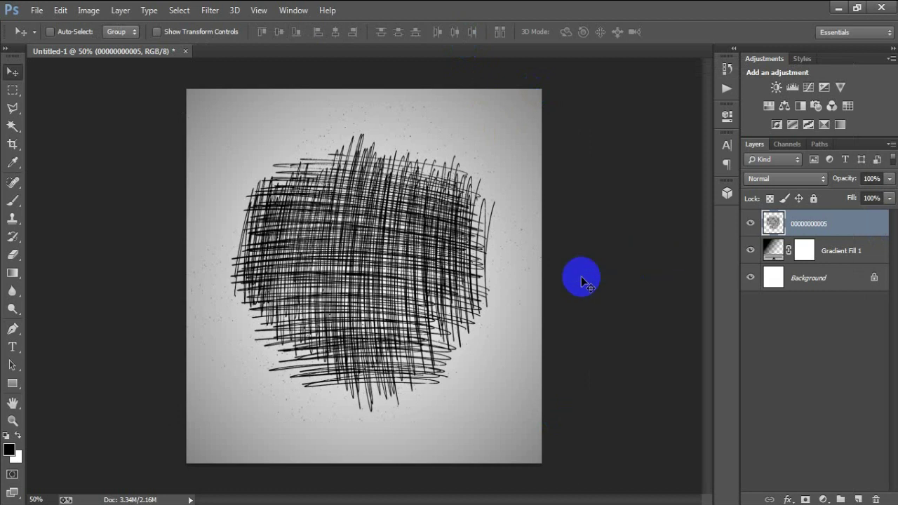
{"action": "left_click", "coordinate": [37, 10]}
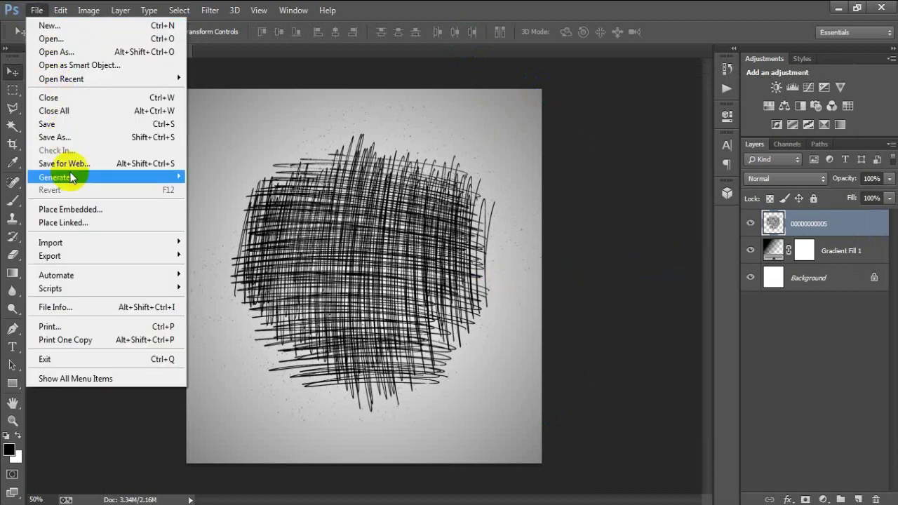
{"action": "left_click", "coordinate": [75, 223]}
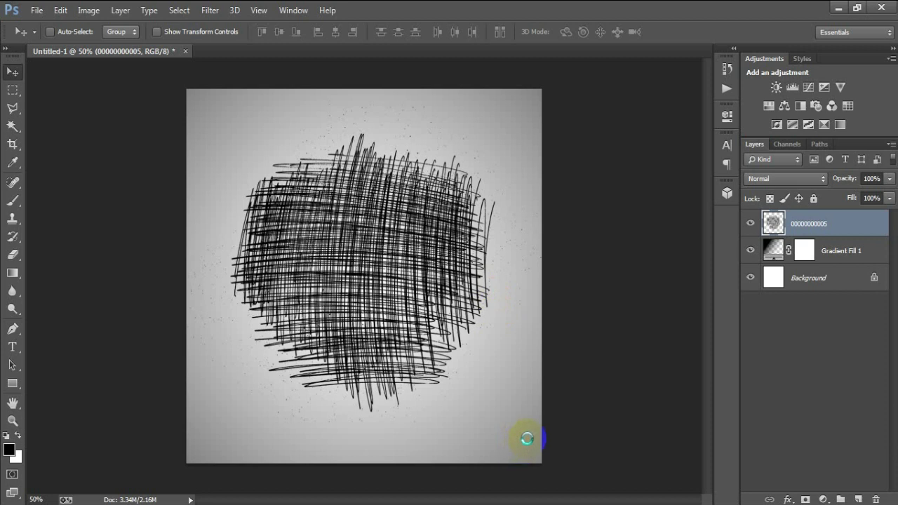
{"action": "left_click_drag", "start_coordinate": [542, 401], "coordinate": [566, 428]}
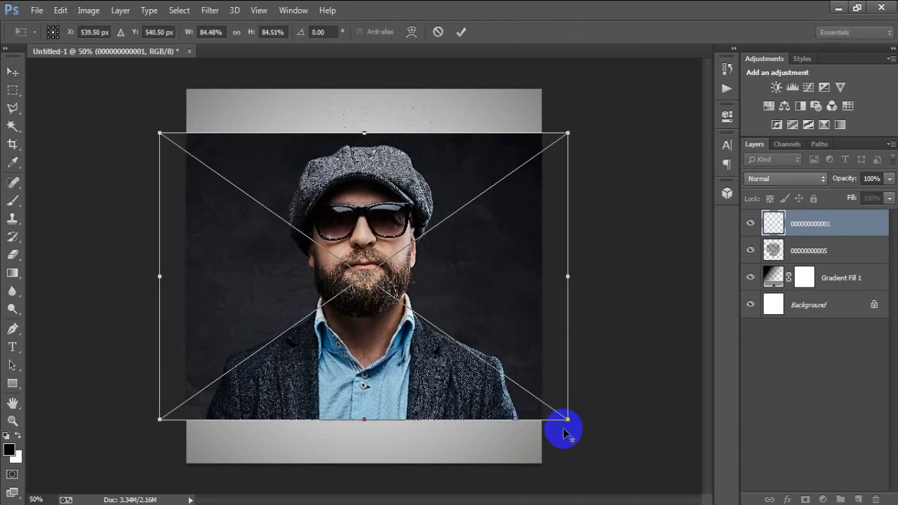
{"action": "left_click", "coordinate": [460, 33]}
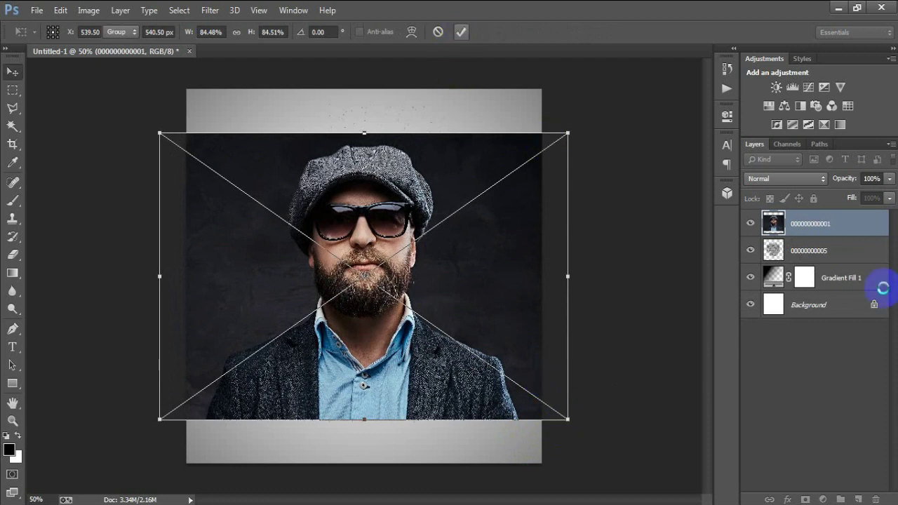
- Rasterize the portrait photo layer and toggle its visibility to compare it with the scribble beneath
{"action": "right_click", "coordinate": [850, 240]}
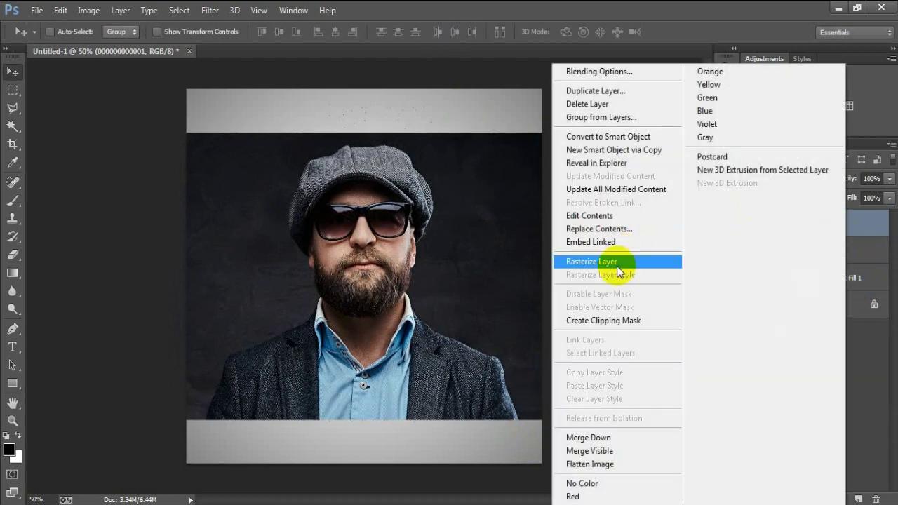
{"action": "left_click", "coordinate": [621, 262]}
{"action": "left_click", "coordinate": [751, 223]}
{"action": "left_click", "coordinate": [751, 224]}
{"action": "left_click", "coordinate": [751, 223]}
{"action": "left_click", "coordinate": [751, 223]}
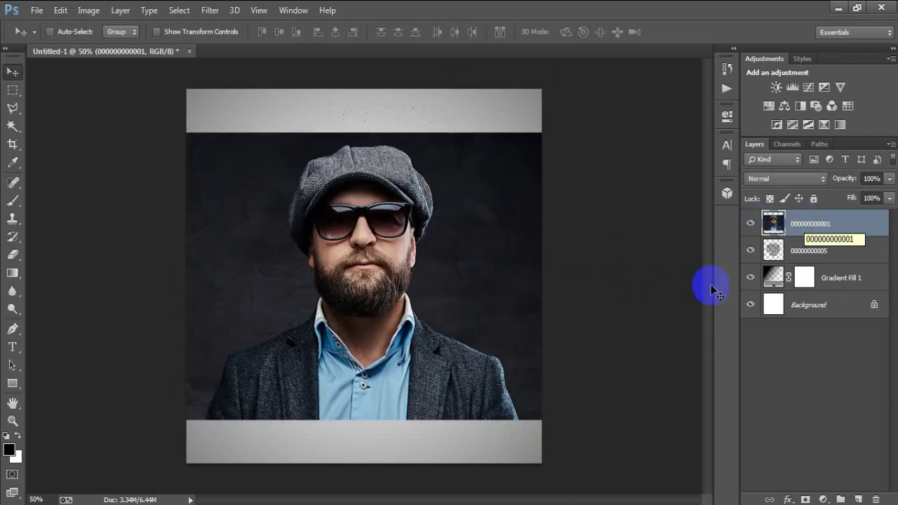
- Convert the portrait photo to grayscale with the Black & White adjustment at its default settings
{"action": "left_click", "coordinate": [85, 11]}
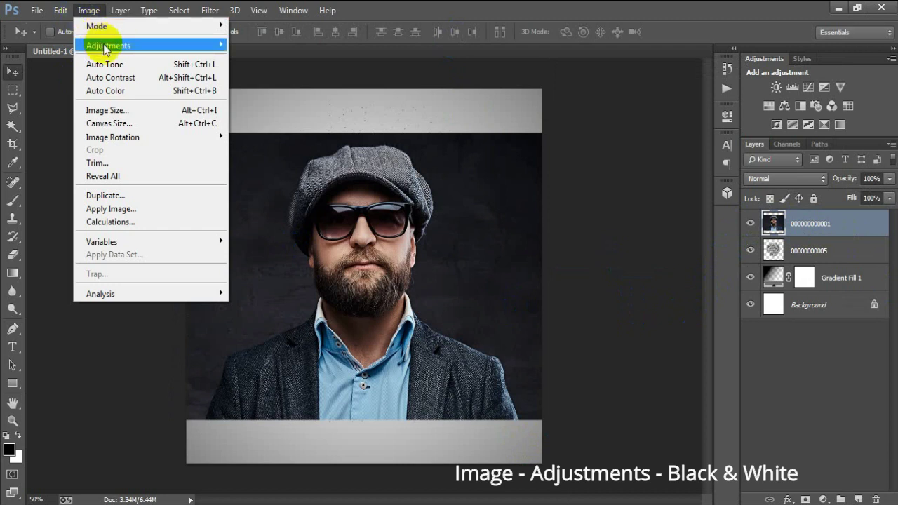
{"action": "mouse_move", "coordinate": [106, 45]}
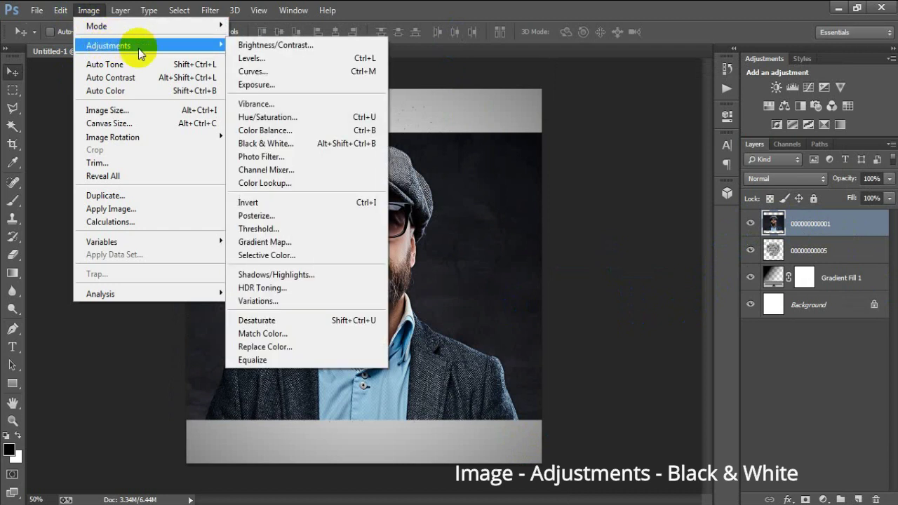
{"action": "left_click", "coordinate": [301, 143]}
{"action": "left_click", "coordinate": [550, 84]}
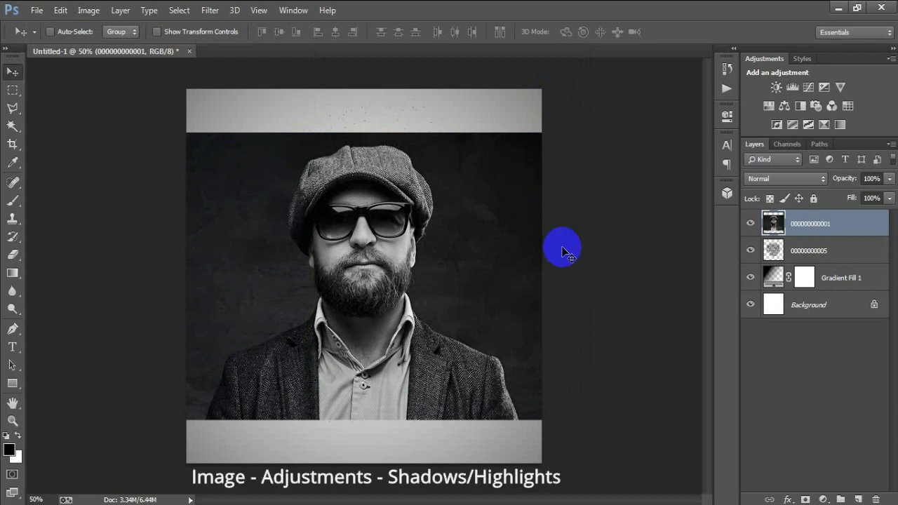
- Apply Shadows/Highlights to the portrait photo with Shadows at 35% and Highlights at 0%
{"action": "left_click", "coordinate": [83, 15]}
{"action": "mouse_move", "coordinate": [98, 44]}
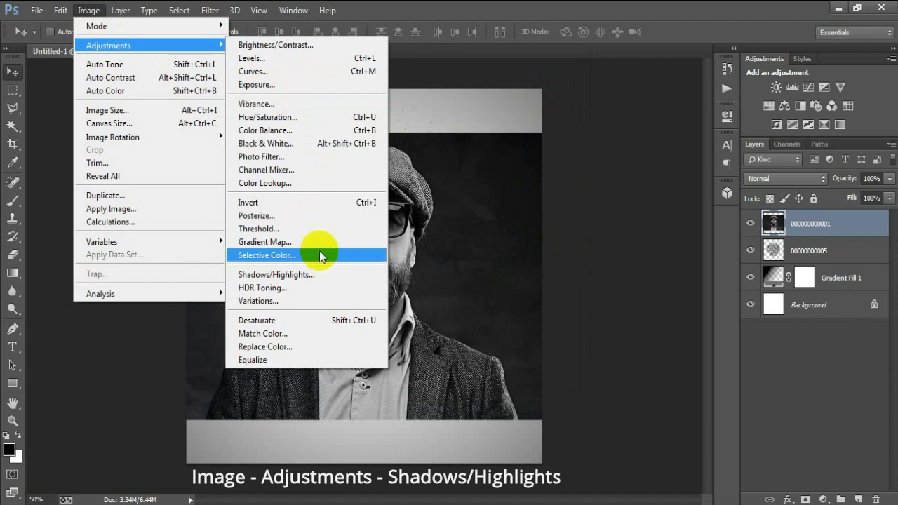
{"action": "left_click", "coordinate": [301, 274]}
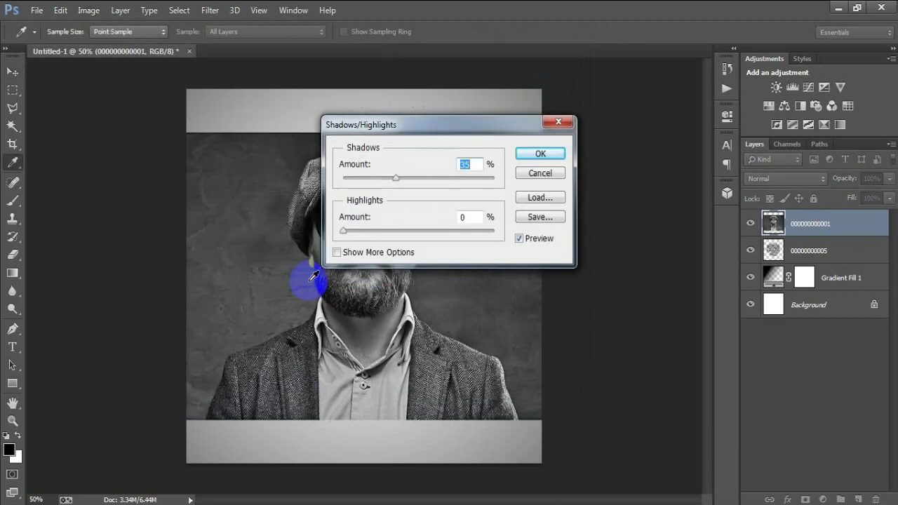
{"action": "left_click", "coordinate": [540, 153]}
{"action": "key", "text": "v"}
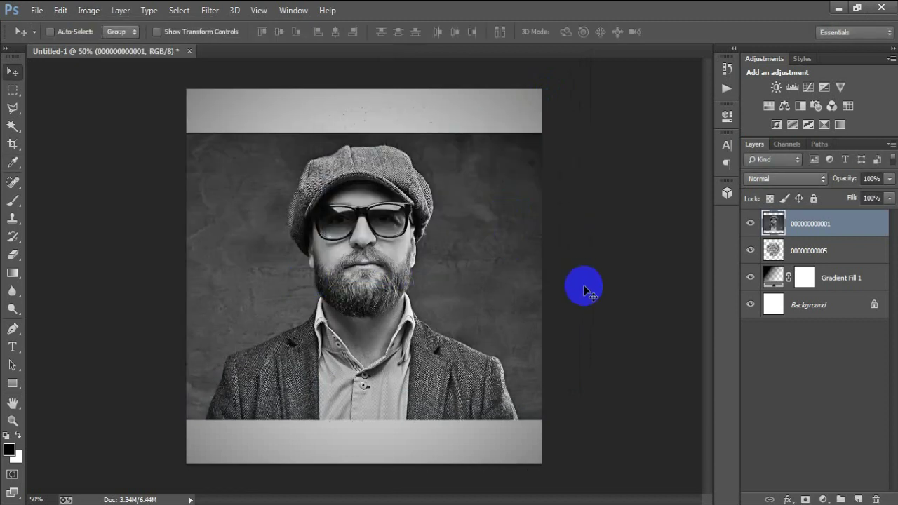
- Check the scribble beneath the portrait and clip the portrait layer to it with a clipping mask
{"action": "left_click", "coordinate": [750, 223]}
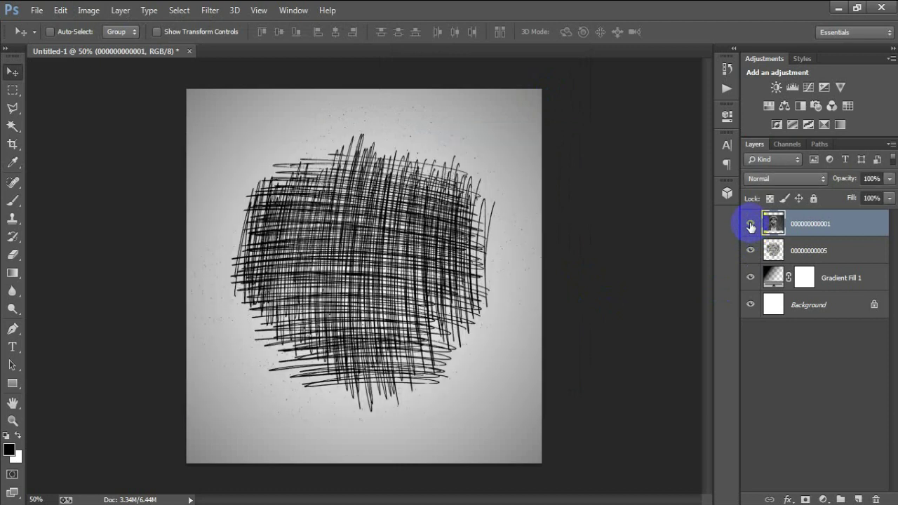
{"action": "left_click", "coordinate": [750, 224]}
{"action": "right_click", "coordinate": [834, 226]}
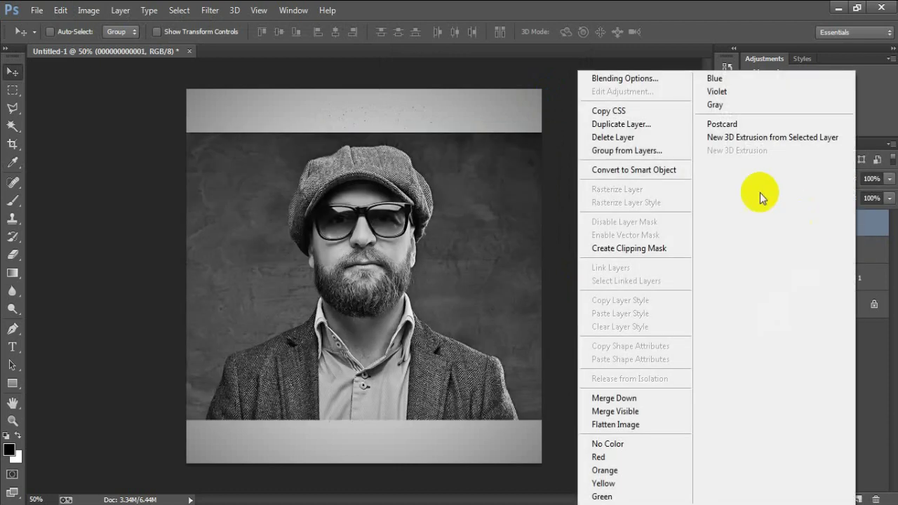
{"action": "left_click", "coordinate": [624, 250]}
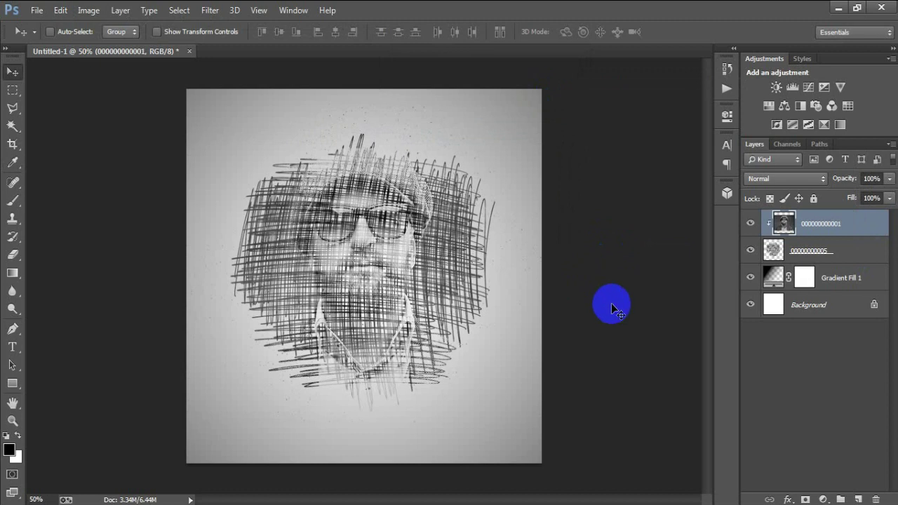
- Nudge the clipped portrait down and slightly to the right so the face sits centrally within the scribble
{"action": "key", "text": "Down"}
{"action": "key", "text": "Down"}
{"action": "key", "text": "Down"}
{"action": "key", "text": "Down"}
{"action": "key", "text": "Down"}
{"action": "key", "text": "Down"}
{"action": "key", "text": "Down"}
{"action": "key", "text": "Down"}
{"action": "key", "text": "Down"}
{"action": "key", "text": "Down"}
{"action": "key", "text": "Down"}
{"action": "key", "text": "Down"}
{"action": "key", "text": "Down"}
{"action": "key", "text": "Down"}
{"action": "key", "text": "Down"}
{"action": "key", "text": "Down"}
{"action": "key", "text": "Down"}
{"action": "key", "text": "Down"}
{"action": "key", "text": "Down"}
{"action": "key", "text": "Down"}
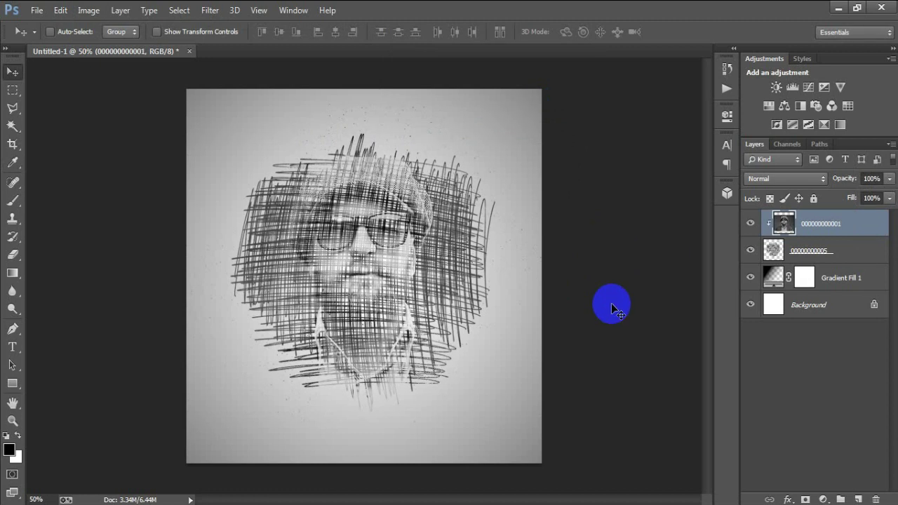
{"action": "key", "text": "Up"}
{"action": "key", "text": "Up"}
{"action": "key", "text": "Up"}
{"action": "key", "text": "Up"}
{"action": "key", "text": "Right"}
{"action": "key", "text": "Right"}
{"action": "key", "text": "Right"}
{"action": "key", "text": "Up"}
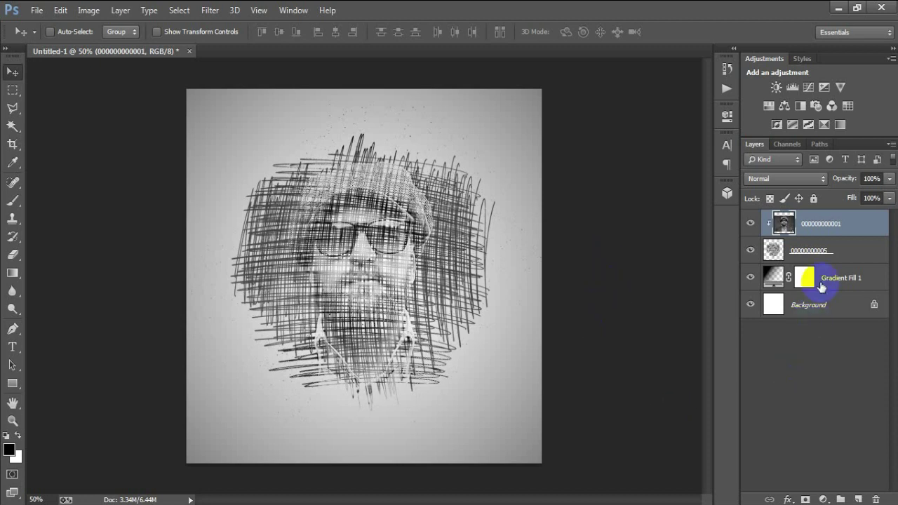
{"action": "left_click", "coordinate": [818, 251]}
{"action": "left_click", "coordinate": [751, 251]}
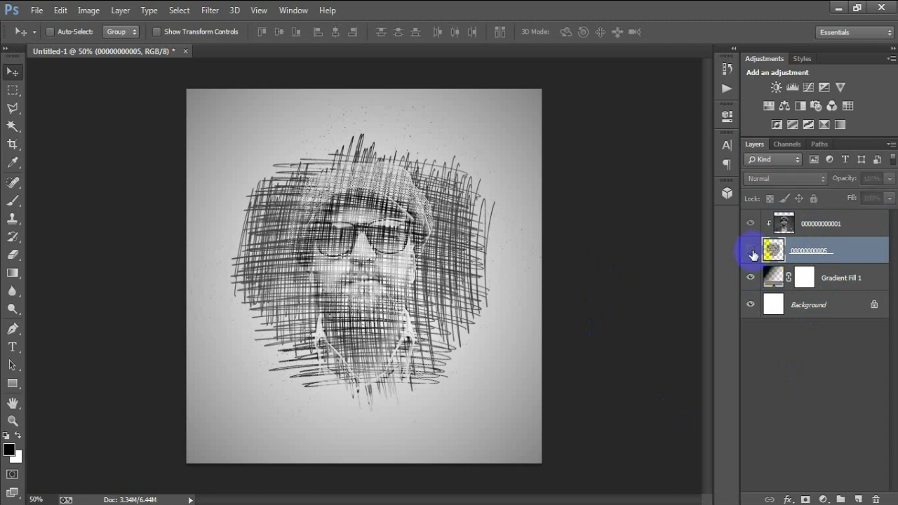
{"action": "left_click", "coordinate": [751, 251]}
{"action": "left_click", "coordinate": [751, 251]}
{"action": "left_click", "coordinate": [751, 251]}
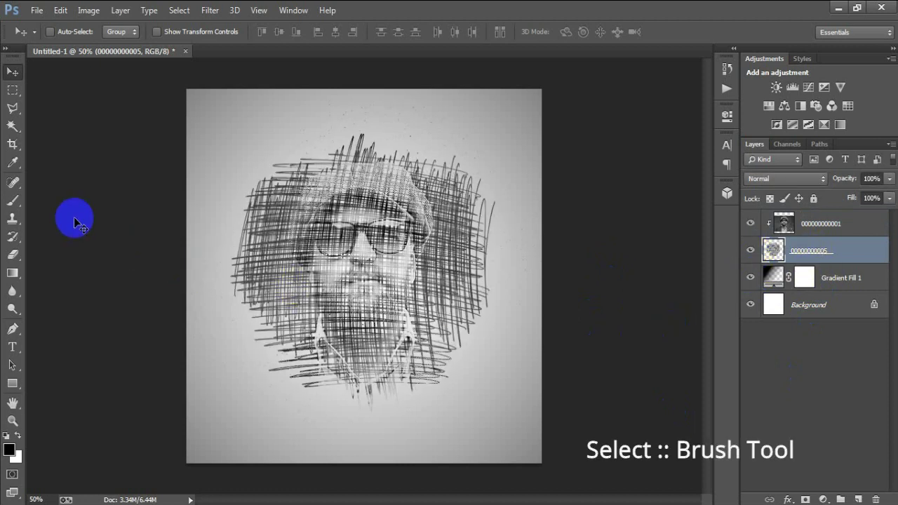
- Set up the Brush tool with a soft round tip of 500 px and 20% opacity for painting over the face
{"action": "left_click", "coordinate": [13, 200]}
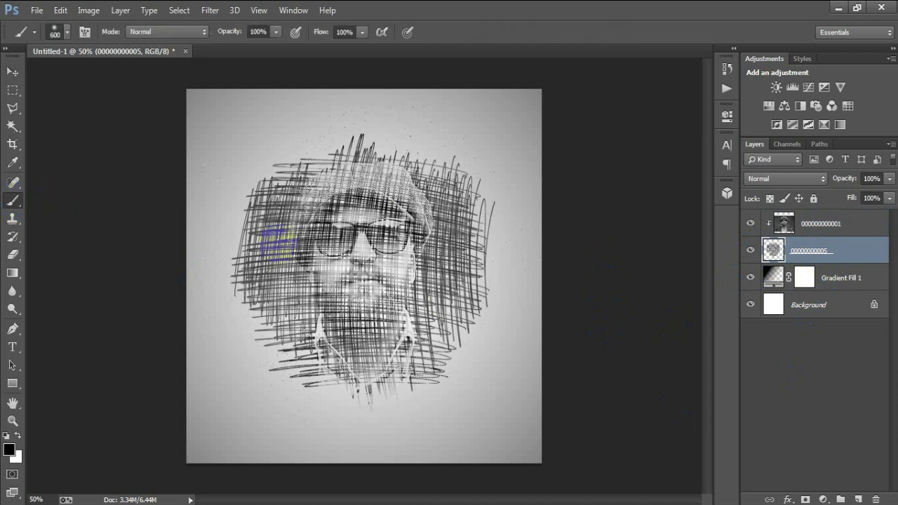
{"action": "right_click", "coordinate": [398, 207]}
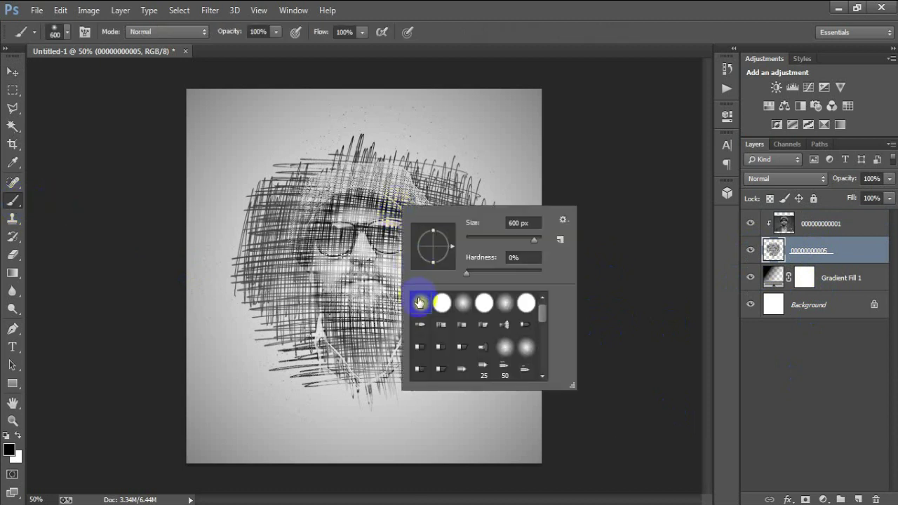
{"action": "left_click_drag", "start_coordinate": [572, 384], "coordinate": [667, 443]}
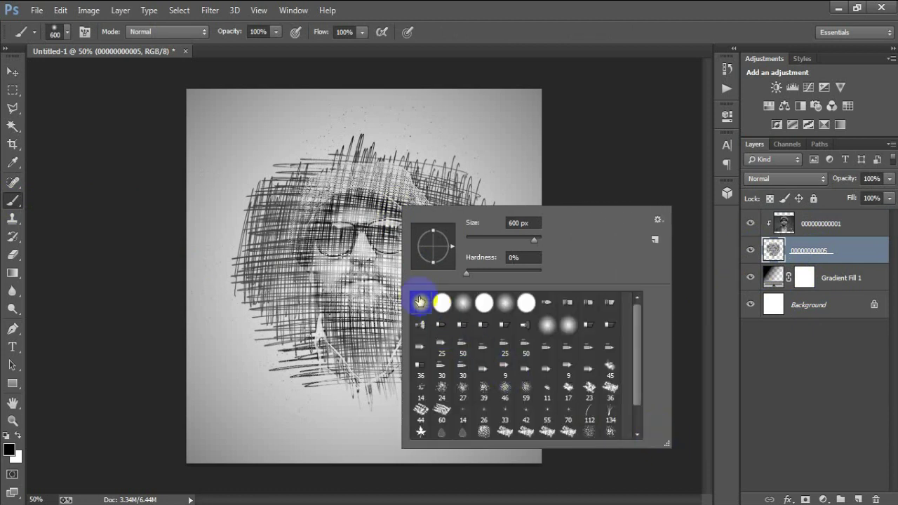
{"action": "left_click", "coordinate": [550, 33]}
{"action": "left_click", "coordinate": [257, 32]}
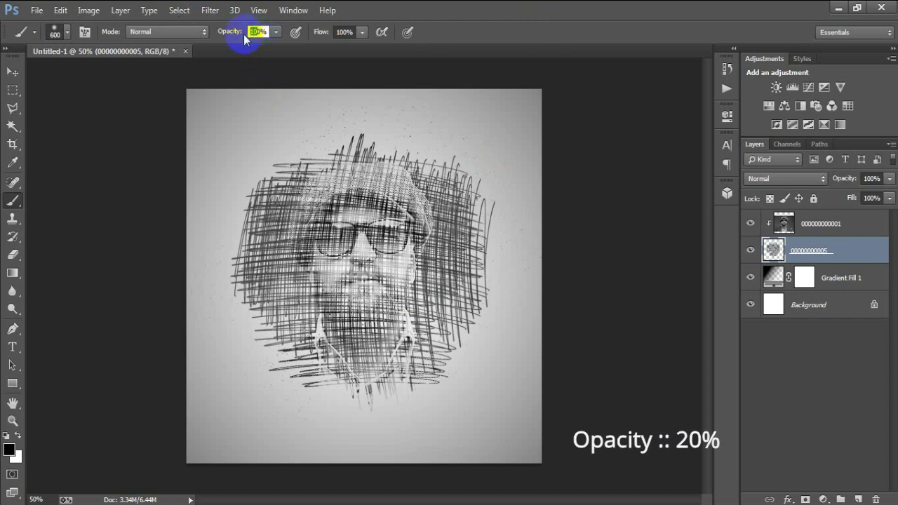
{"action": "left_click", "coordinate": [359, 265]}
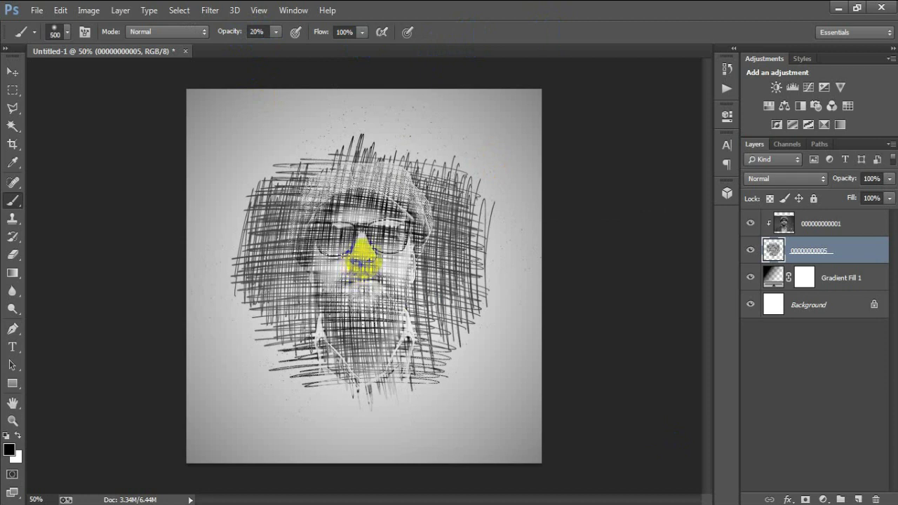
- Brush black over the face, sunglasses and beard on the scribble layer to bring the portrait through more solidly
{"action": "left_click_drag", "start_coordinate": [364, 258], "coordinate": [362, 290]}
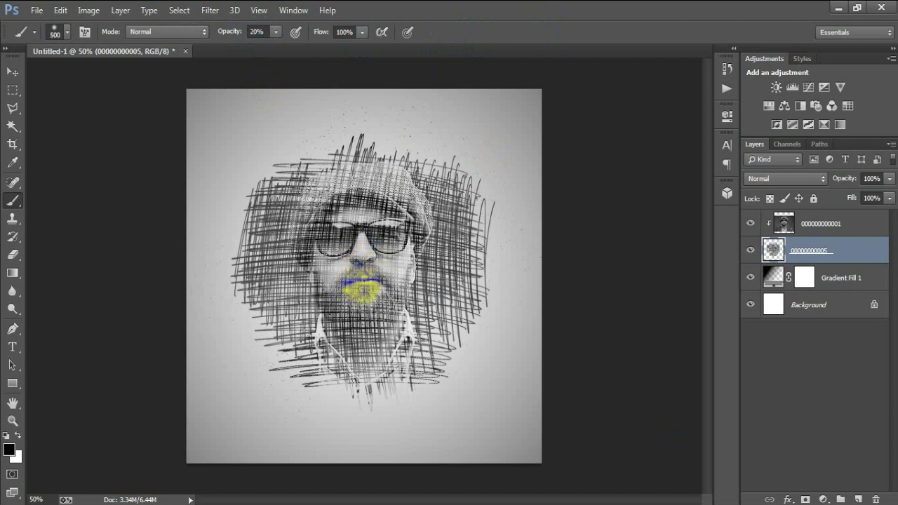
{"action": "left_click_drag", "start_coordinate": [363, 252], "coordinate": [391, 260]}
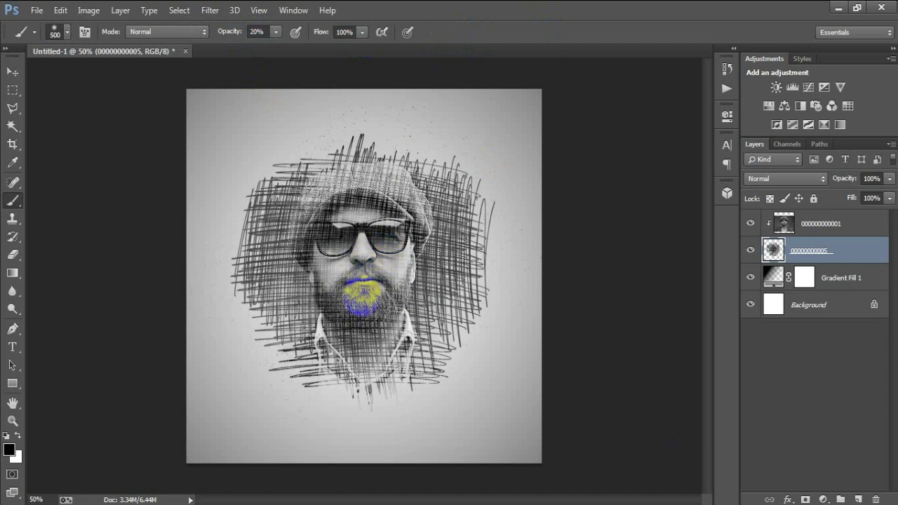
{"action": "left_click_drag", "start_coordinate": [409, 209], "coordinate": [412, 240]}
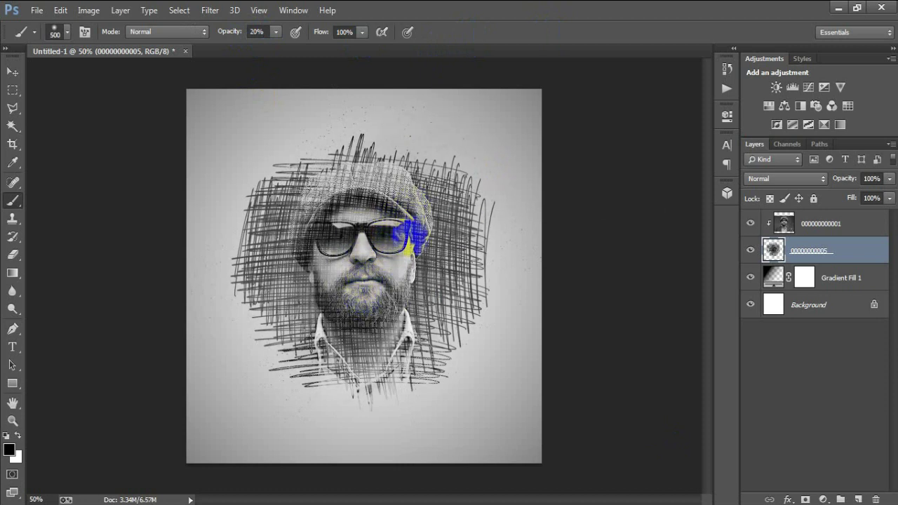
{"action": "mouse_move", "coordinate": [325, 226]}
{"action": "left_mouse_down"}
{"action": "mouse_move", "coordinate": [347, 251]}
{"action": "mouse_move", "coordinate": [331, 247]}
{"action": "left_mouse_up"}
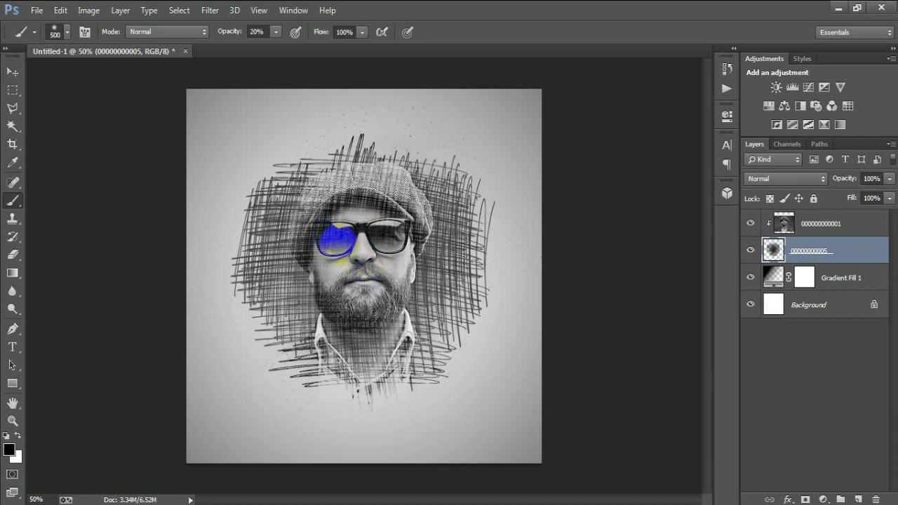
{"action": "left_click_drag", "start_coordinate": [336, 239], "coordinate": [344, 246]}
{"action": "left_click_drag", "start_coordinate": [367, 307], "coordinate": [368, 310]}
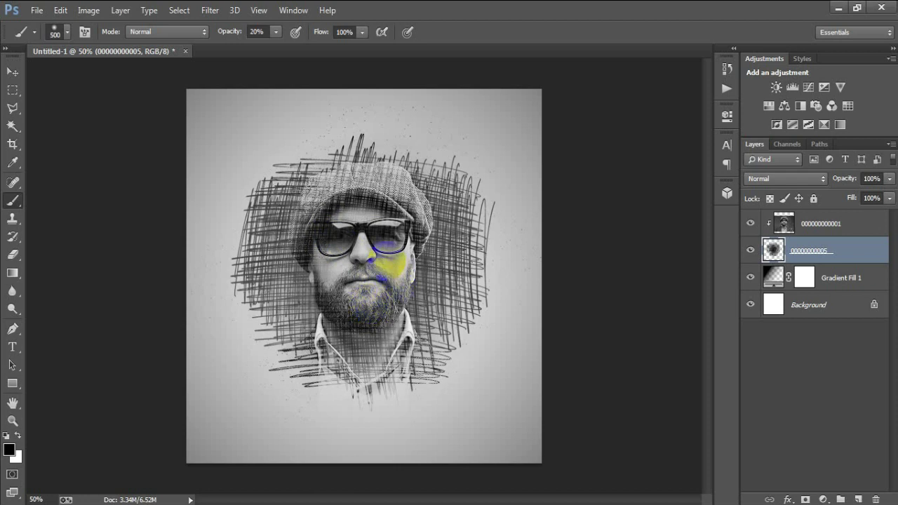
{"action": "left_click", "coordinate": [12, 72]}
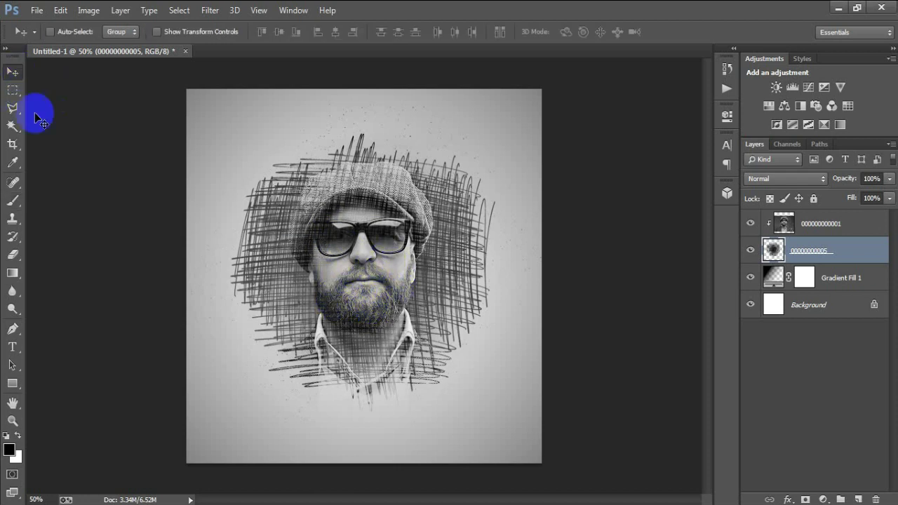
- Select the clipped portrait layer and toggle its visibility to check its effect over the scribble
{"action": "left_click", "coordinate": [846, 225]}
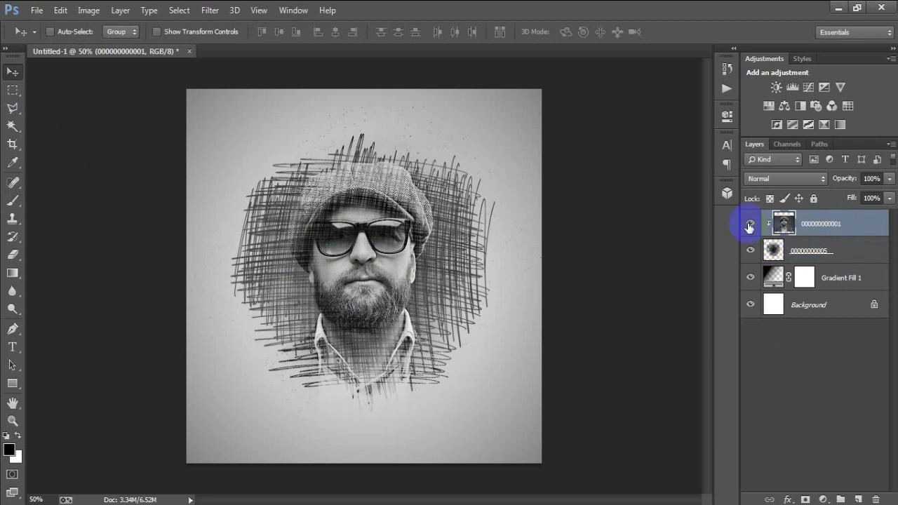
{"action": "left_click", "coordinate": [750, 223]}
{"action": "left_click", "coordinate": [750, 223]}
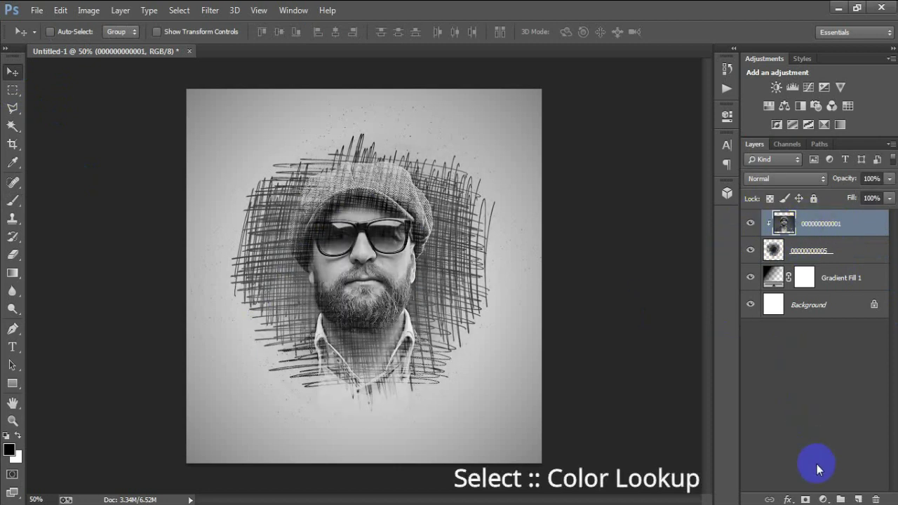
- Add a Color Lookup adjustment layer using the Kodak 5218 Kodak 2383 (by Adobe).cube 3DLUT and compare the image with and without it
{"action": "left_click", "coordinate": [822, 499]}
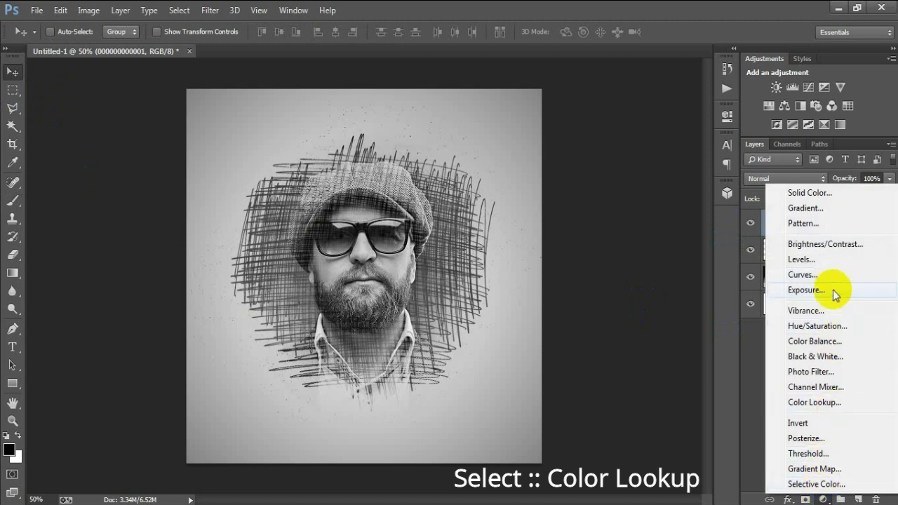
{"action": "left_click", "coordinate": [825, 402]}
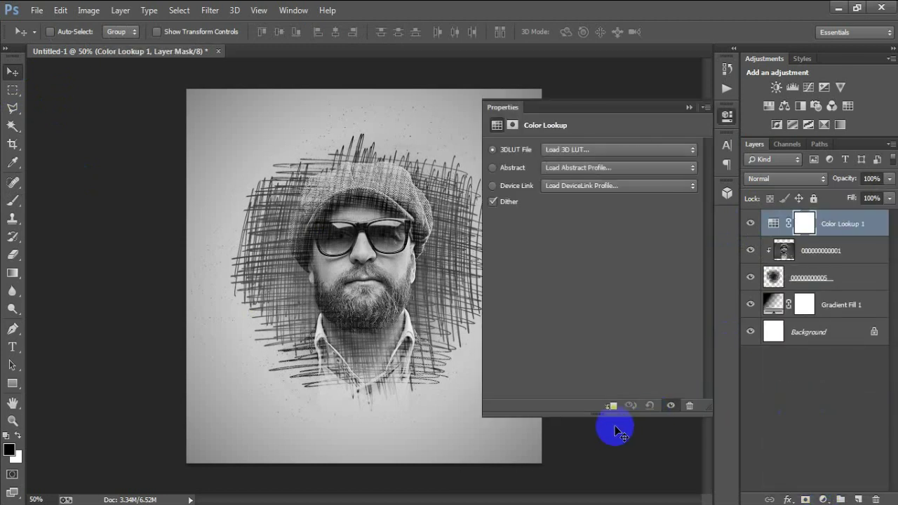
{"action": "left_click", "coordinate": [572, 150]}
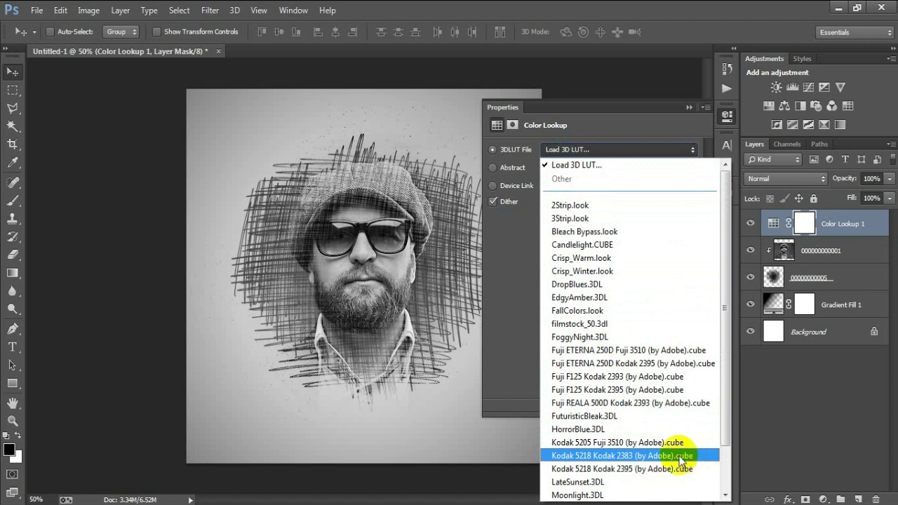
{"action": "left_click", "coordinate": [685, 456]}
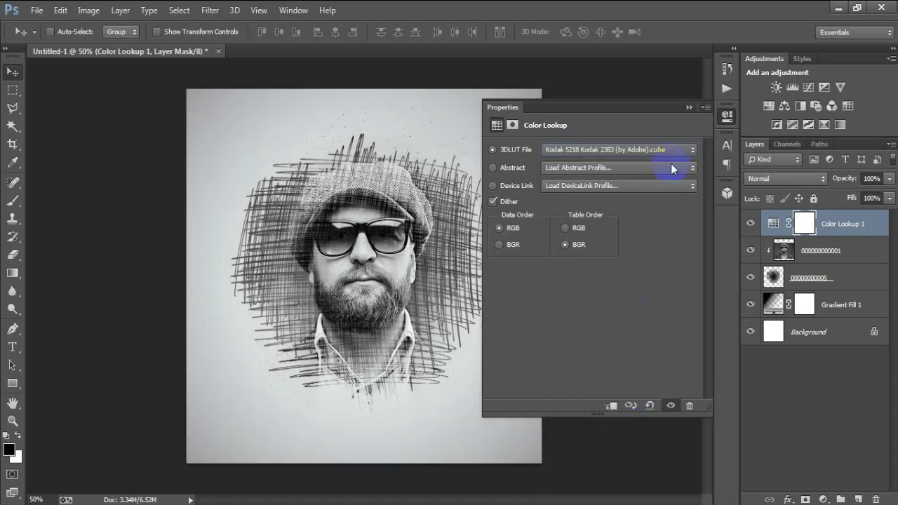
{"action": "left_click", "coordinate": [688, 108]}
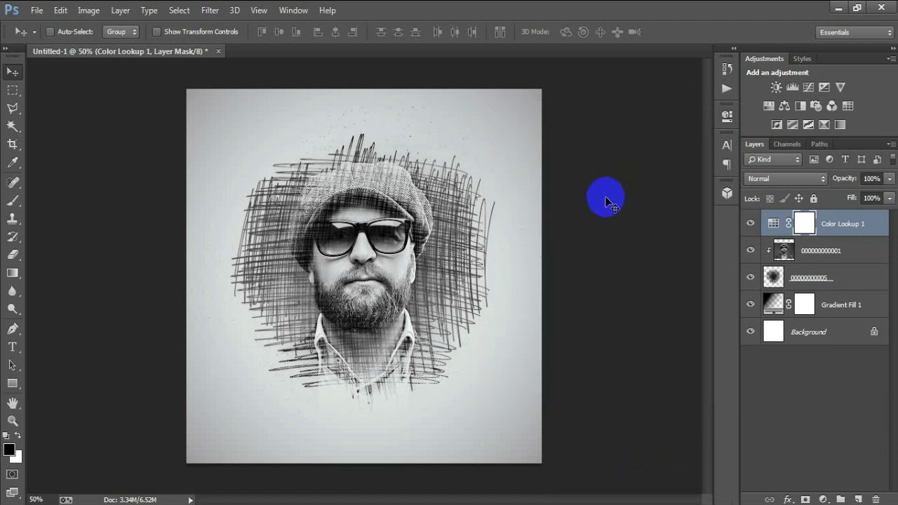
{"action": "left_click", "coordinate": [751, 223]}
{"action": "left_click", "coordinate": [751, 223]}
- Add a new layer and write the text "Mindset" in the Morgen font near the portrait's lower edge
{"action": "left_click", "coordinate": [859, 498]}
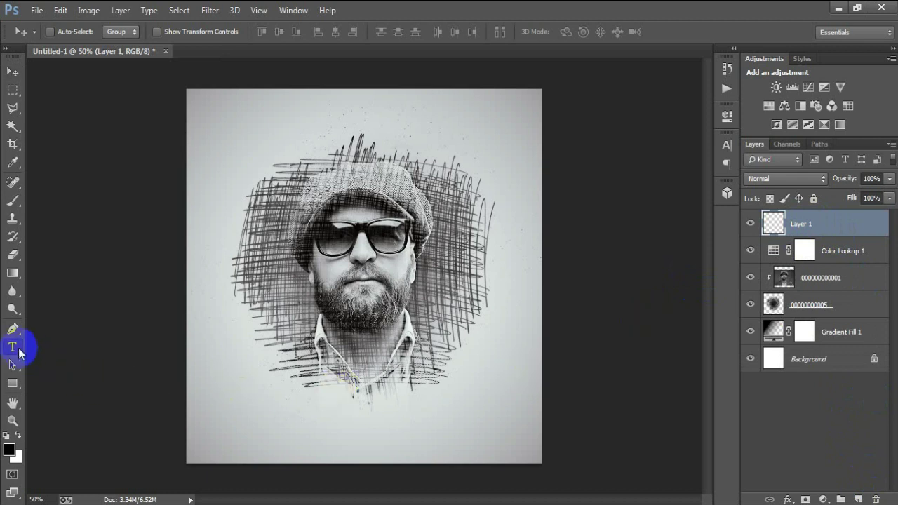
{"action": "left_click_drag", "start_coordinate": [17, 347], "coordinate": [75, 344]}
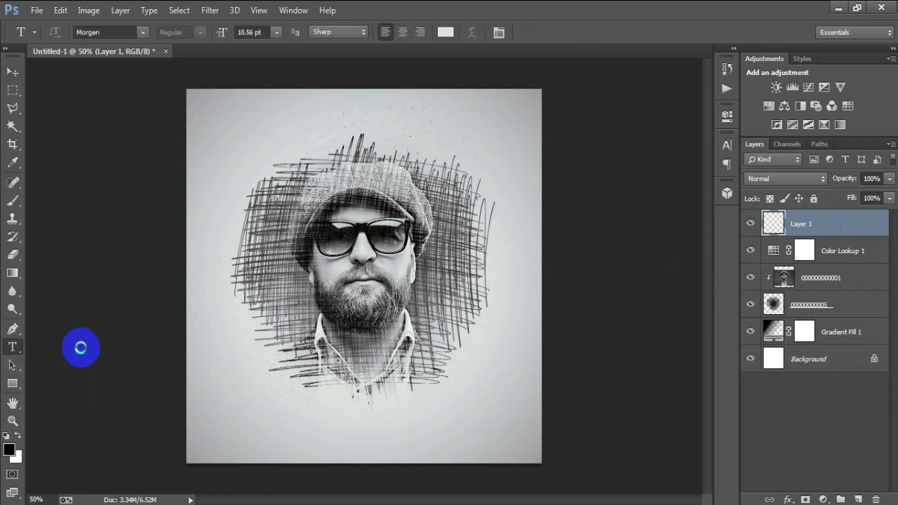
{"action": "left_click", "coordinate": [227, 391]}
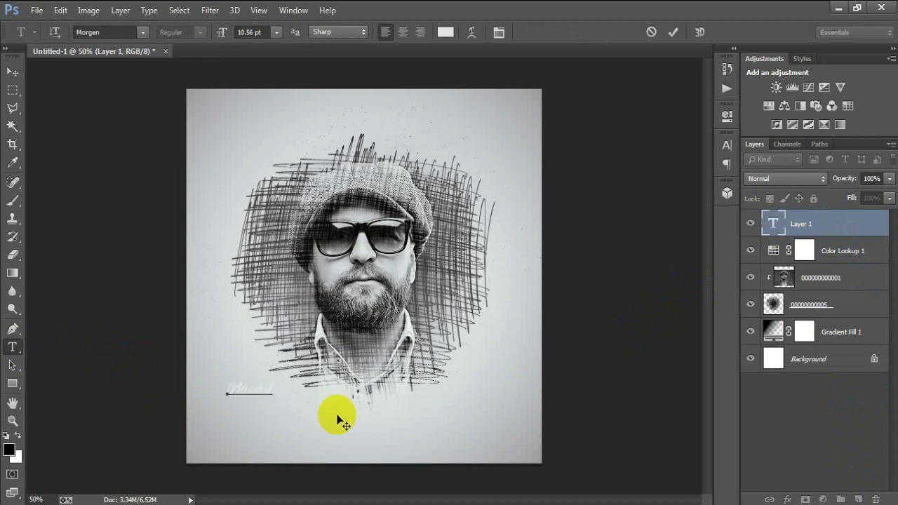
{"action": "left_click", "coordinate": [12, 71]}
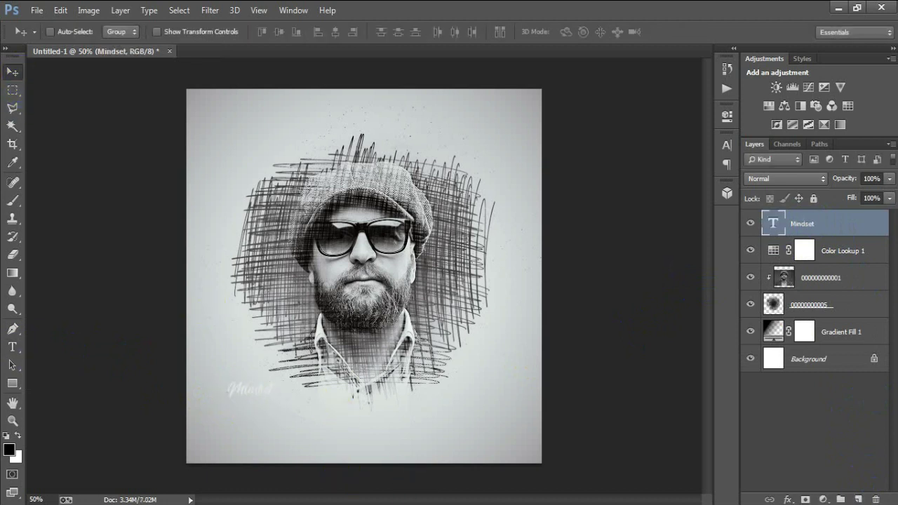
- Move the "Mindset" text below the shirt collar, scale it to 276.38% and rotate it to -9.35°
{"action": "left_click_drag", "start_coordinate": [263, 388], "coordinate": [433, 403]}
{"action": "key", "text": "ctrl+t"}
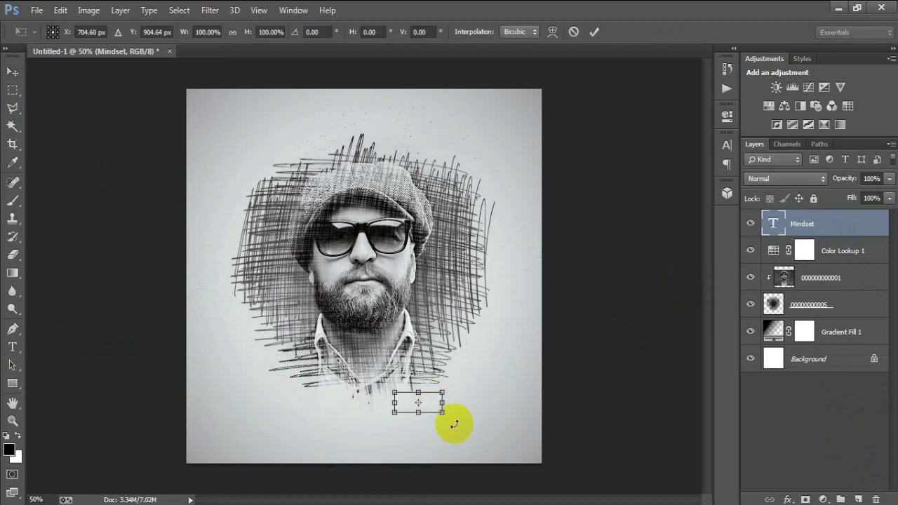
{"action": "left_click_drag", "start_coordinate": [444, 415], "coordinate": [488, 419]}
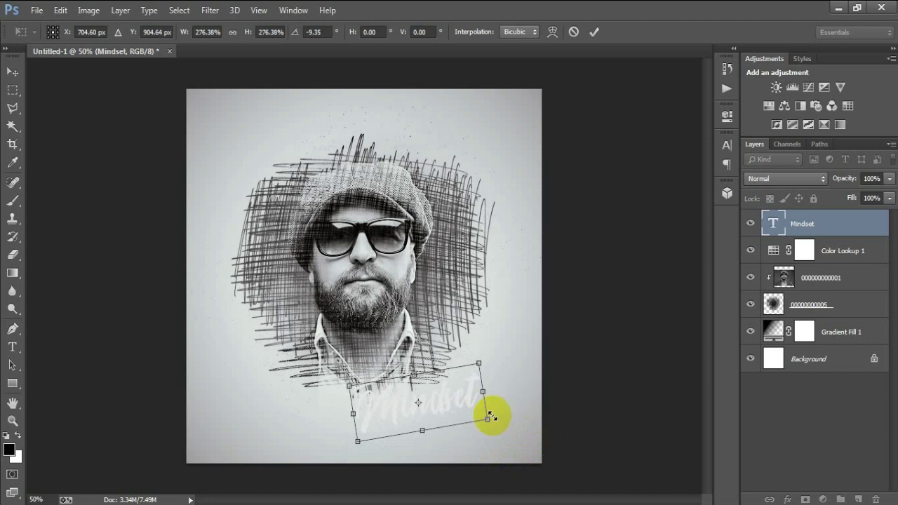
{"action": "left_click", "coordinate": [594, 32]}
- Set the "Mindset" text color to light gray e6e6e6
{"action": "left_click", "coordinate": [726, 147]}
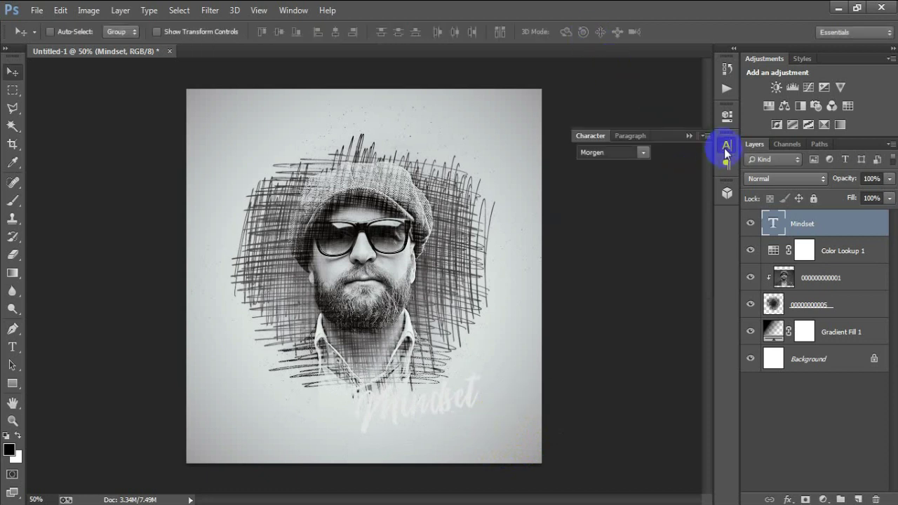
{"action": "left_click", "coordinate": [683, 219]}
{"action": "mouse_move", "coordinate": [335, 151]}
{"action": "left_mouse_down"}
{"action": "mouse_move", "coordinate": [323, 145]}
{"action": "mouse_move", "coordinate": [318, 163]}
{"action": "mouse_move", "coordinate": [324, 149]}
{"action": "left_mouse_up"}
{"action": "left_click", "coordinate": [629, 122]}
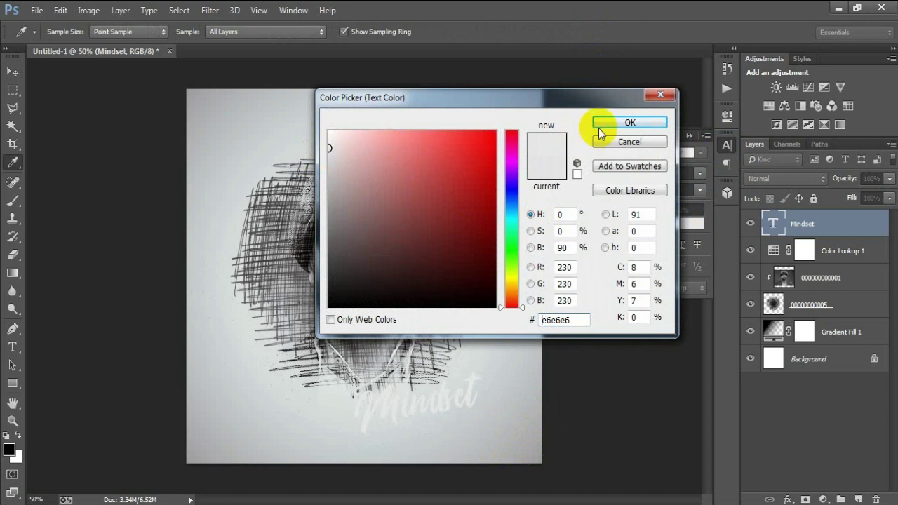
{"action": "left_click", "coordinate": [688, 136]}
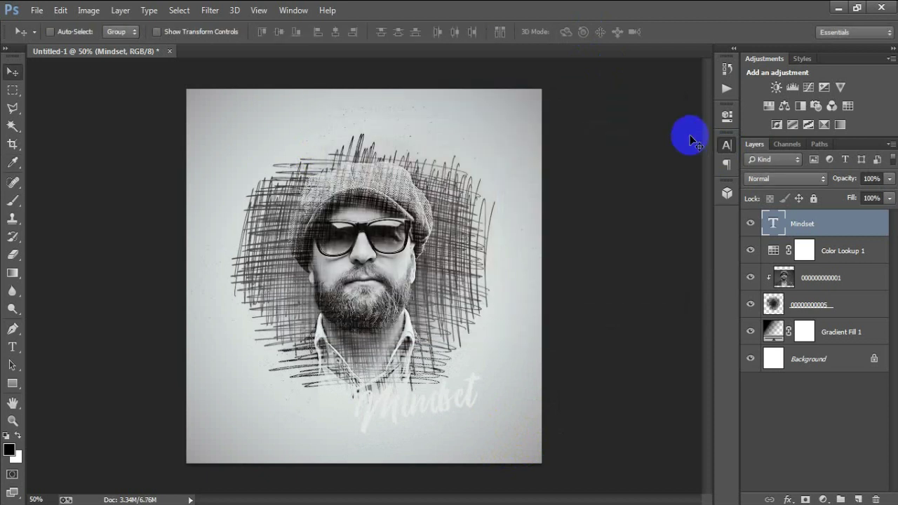
- Add a drop shadow to the "Mindset" text with 73% opacity, 7 px distance and 18 px size, and collapse its effects list
{"action": "double_click", "coordinate": [881, 229]}
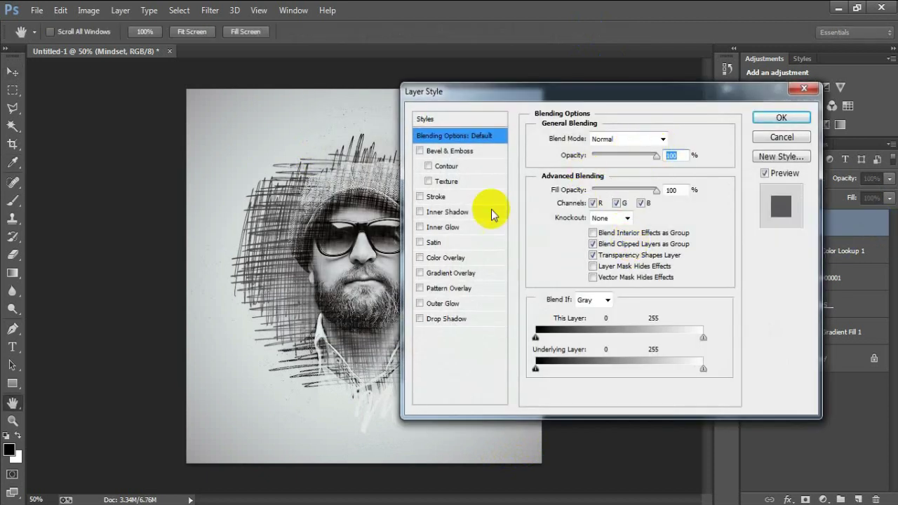
{"action": "left_click", "coordinate": [471, 320]}
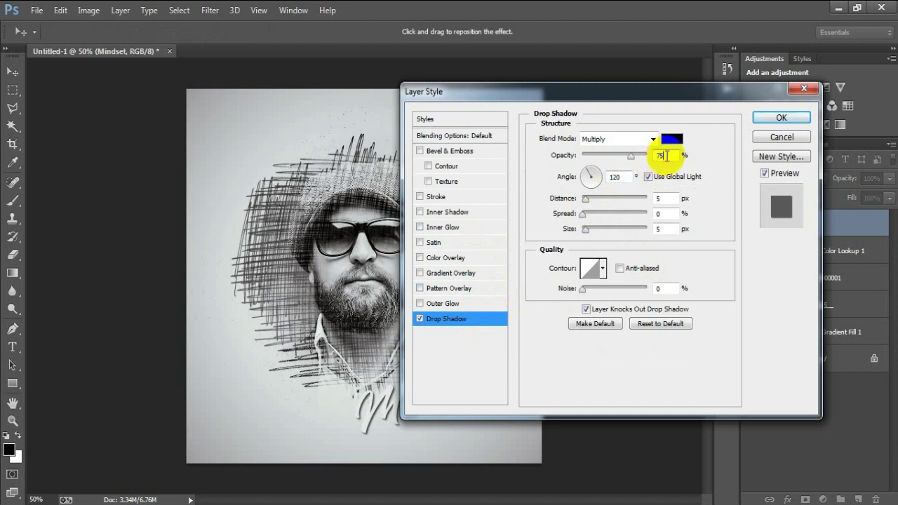
{"action": "type", "text": "73"}
{"action": "left_click", "coordinate": [664, 198]}
{"action": "type", "text": "7"}
{"action": "left_click_drag", "start_coordinate": [671, 230], "coordinate": [633, 236]}
{"action": "type", "text": "18"}
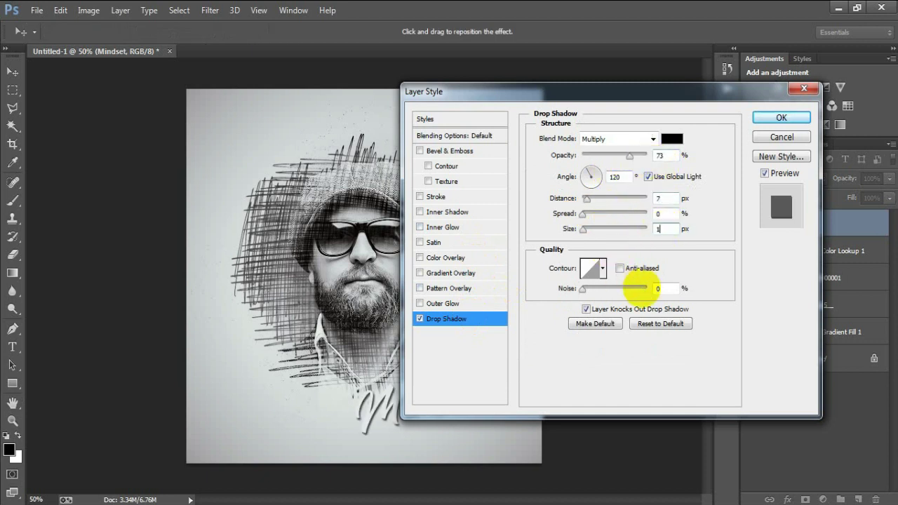
{"action": "left_click", "coordinate": [764, 119]}
{"action": "left_click", "coordinate": [884, 225]}
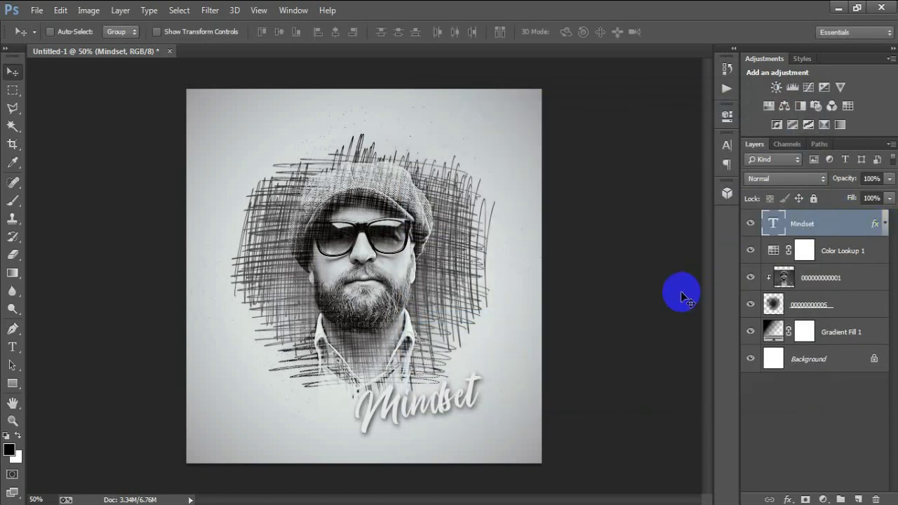
- Duplicate the "Mindset" text layer, place the copy below the original and change its text to "is everything"
{"action": "key", "text": "ctrl+j"}
{"action": "left_click_drag", "start_coordinate": [351, 400], "coordinate": [380, 432]}
{"action": "double_click", "coordinate": [772, 228]}
{"action": "left_click", "coordinate": [616, 306]}
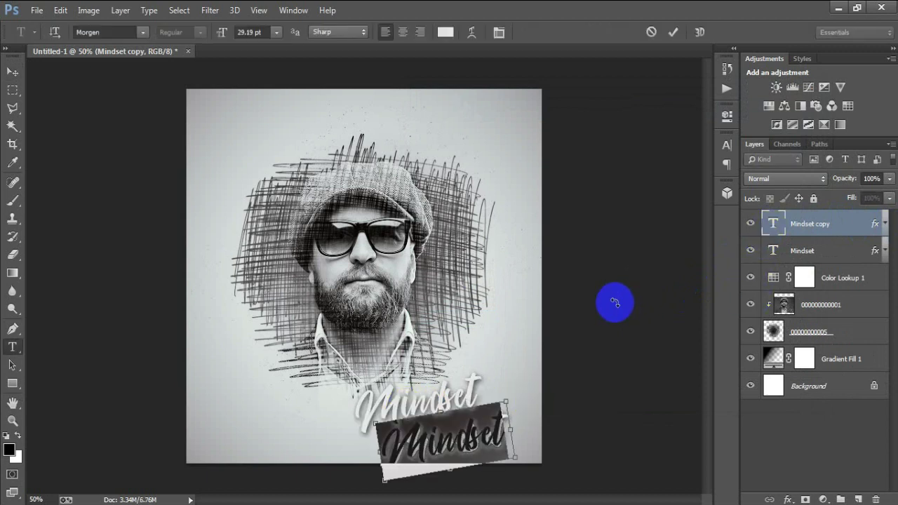
{"action": "type", "text": "is everythin"}
{"action": "left_click", "coordinate": [13, 71]}
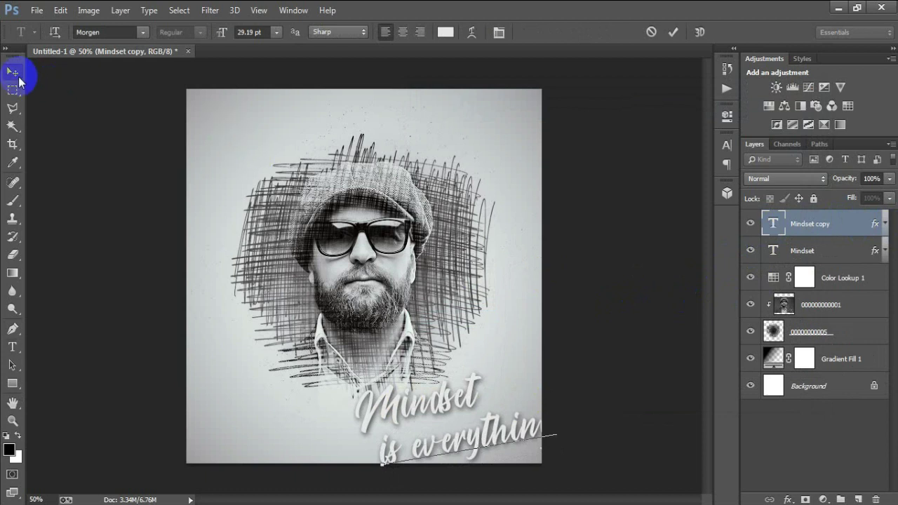
- Move the "is everything" text closer under "Mindset" and scale it to 53.96%
{"action": "left_click_drag", "start_coordinate": [451, 438], "coordinate": [410, 434]}
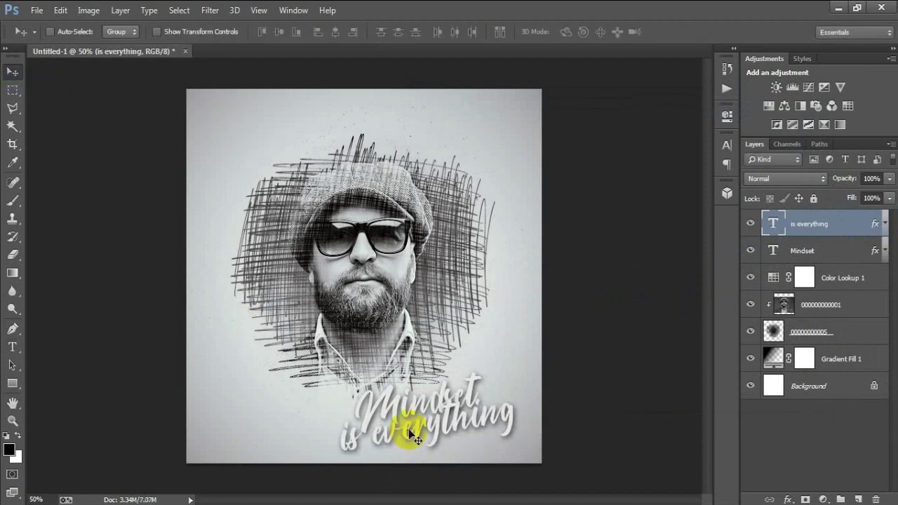
{"action": "key", "text": "ctrl+t"}
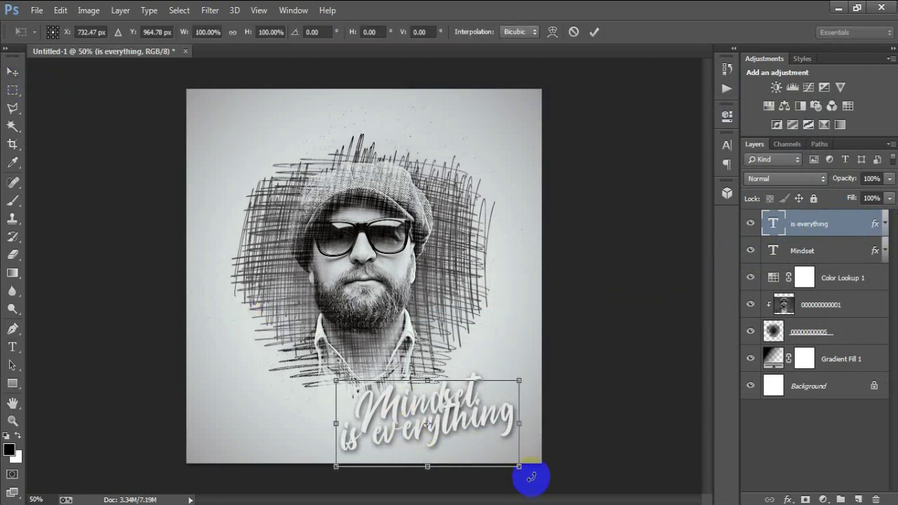
{"action": "left_click_drag", "start_coordinate": [518, 467], "coordinate": [476, 449]}
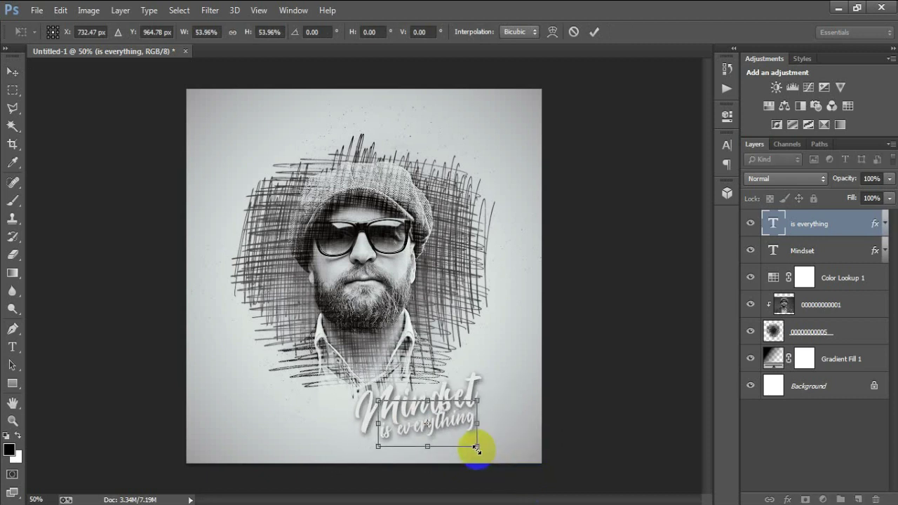
{"action": "left_click", "coordinate": [593, 31]}
- Nudge the "is everything" text to the right so it sits beneath the end of "Mindset"
{"action": "key", "text": "Right"}
{"action": "key", "text": "Right"}
{"action": "key", "text": "Right"}
{"action": "key", "text": "Right"}
{"action": "key", "text": "Right"}
{"action": "key", "text": "Right"}
{"action": "key", "text": "Right"}
{"action": "key", "text": "Right"}
{"action": "key", "text": "Right"}
{"action": "key", "text": "Right"}
{"action": "key", "text": "Right"}
{"action": "key", "text": "Right"}
{"action": "key", "text": "Right"}
{"action": "key", "text": "Right"}
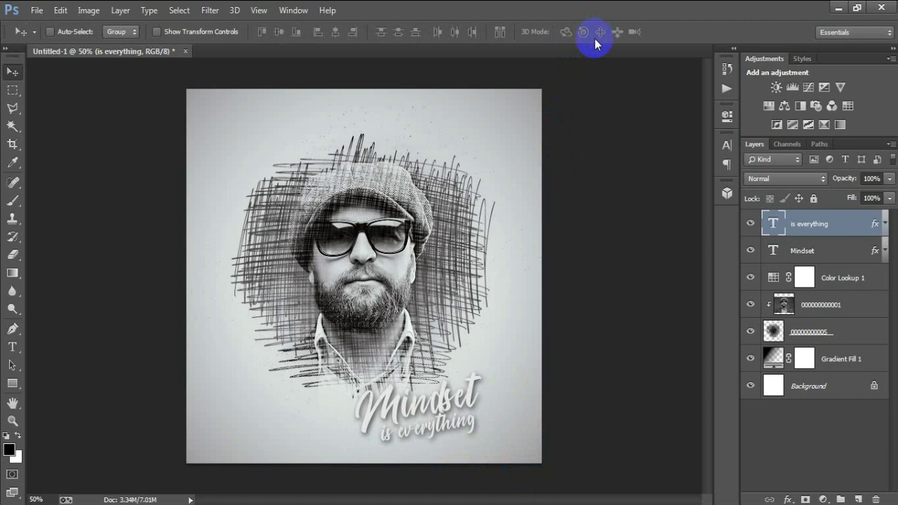
{"action": "key", "text": "Right"}
{"action": "key", "text": "Right"}
{"action": "key", "text": "Right"}
{"action": "key", "text": "Right"}
{"action": "key", "text": "Right"}
{"action": "key", "text": "Right"}
{"action": "key", "text": "Right"}
{"action": "key", "text": "Right"}
{"action": "key", "text": "Right"}
{"action": "key", "text": "Right"}
{"action": "key", "text": "Right"}
{"action": "key", "text": "Right"}
{"action": "key", "text": "Right"}
{"action": "key", "text": "Right"}
{"action": "key", "text": "Right"}
{"action": "key", "text": "Right"}
{"action": "key", "text": "Right"}
{"action": "key", "text": "Right"}
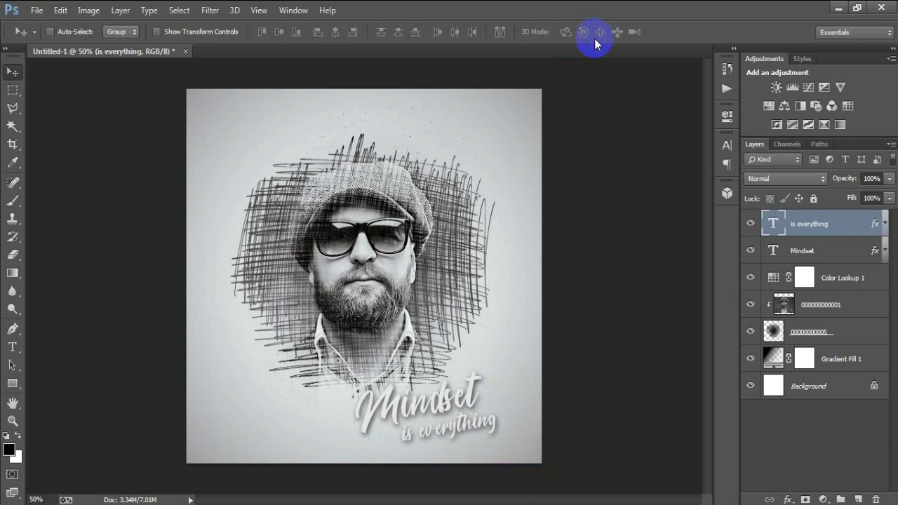
{"action": "key", "text": "Right"}
{"action": "key", "text": "Right"}
{"action": "key", "text": "Right"}
{"action": "key", "text": "Right"}
{"action": "key", "text": "Right"}
{"action": "key", "text": "Right"}
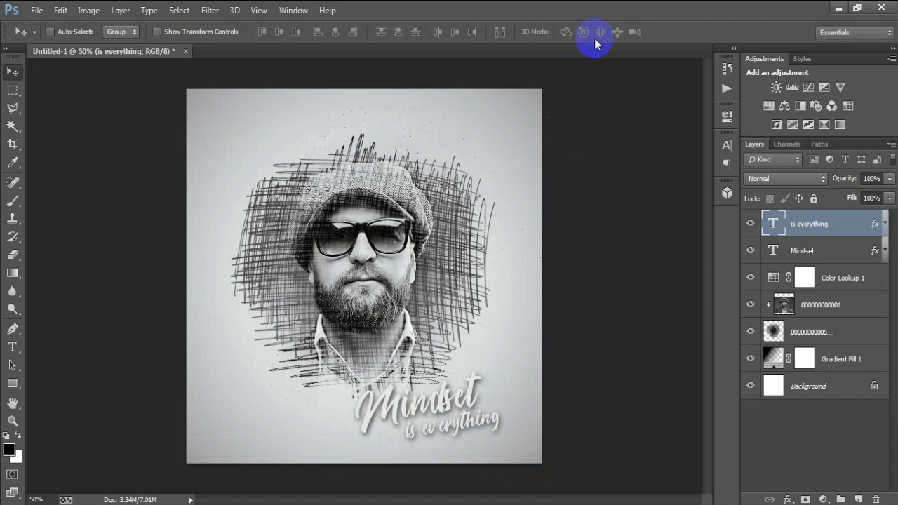
- Rotate the "Mindset" and "is everything" text layers together slightly counterclockwise and shift them a little up and to the right
{"action": "left_click", "coordinate": [841, 257], "text": "shift"}
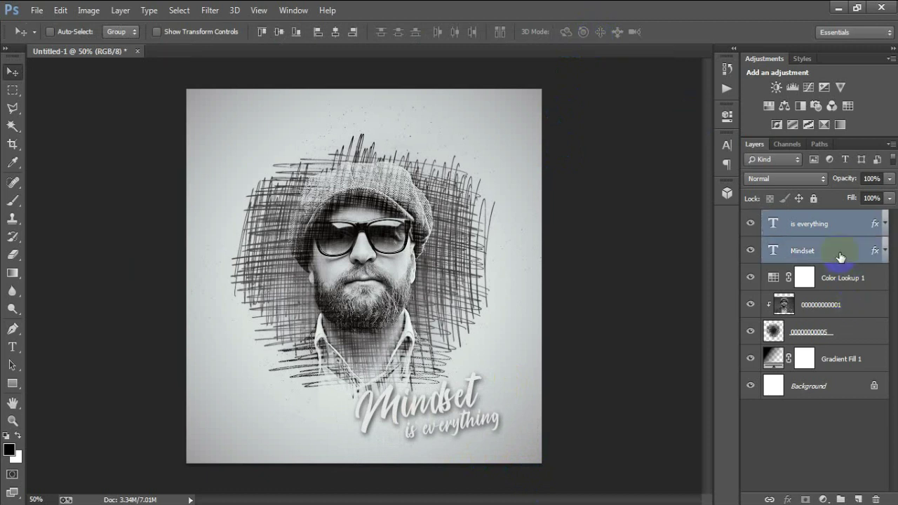
{"action": "key", "text": "ctrl+t"}
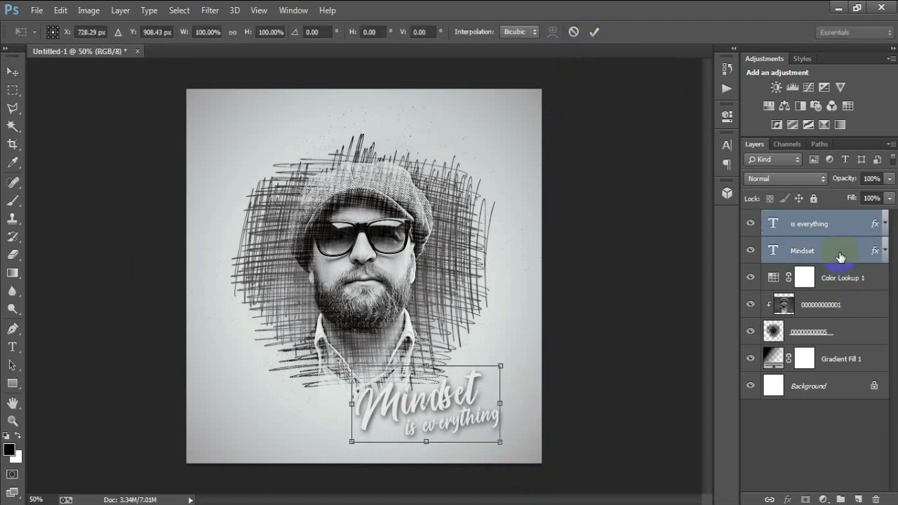
{"action": "left_click_drag", "start_coordinate": [511, 462], "coordinate": [518, 444]}
{"action": "left_click", "coordinate": [594, 36]}
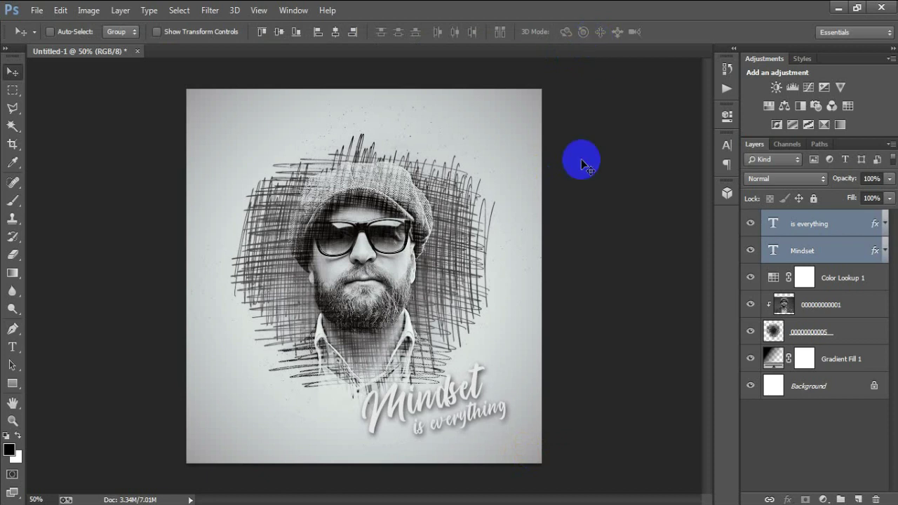
- Stamp all visible layers into a new merged layer above the "is everything" text layer
{"action": "left_click", "coordinate": [852, 230]}
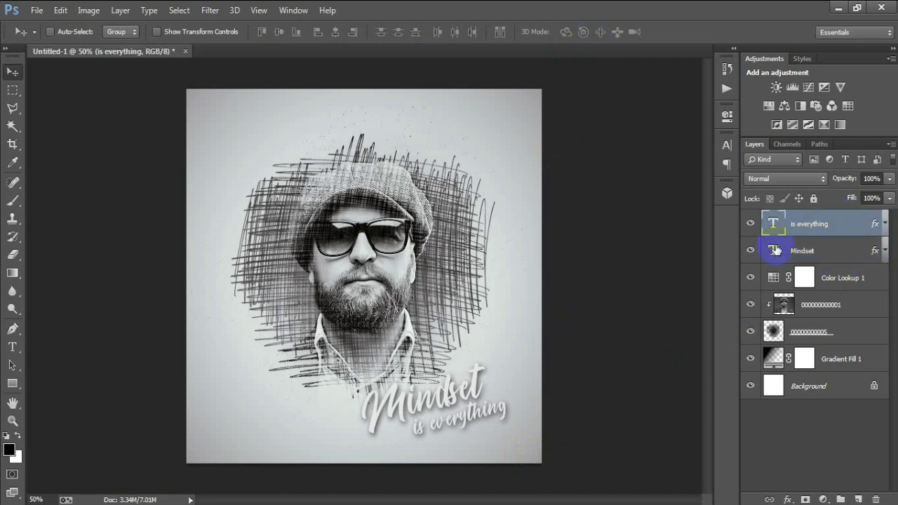
{"action": "left_click", "coordinate": [752, 225]}
{"action": "left_click", "coordinate": [752, 225]}
{"action": "key", "text": "ctrl+alt+shift+e"}
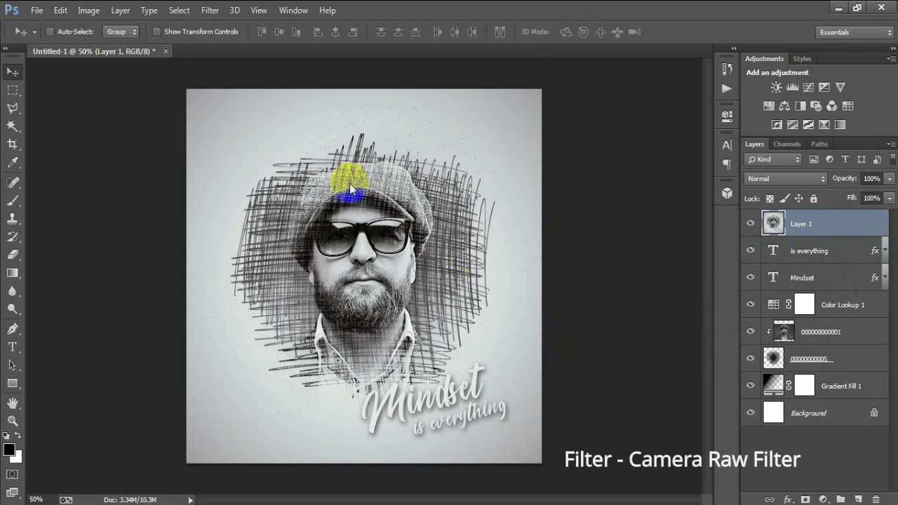
- Start the Camera Raw Filter on the merged layer, set Shadows to +34 and raise Clarity
{"action": "left_click", "coordinate": [212, 15]}
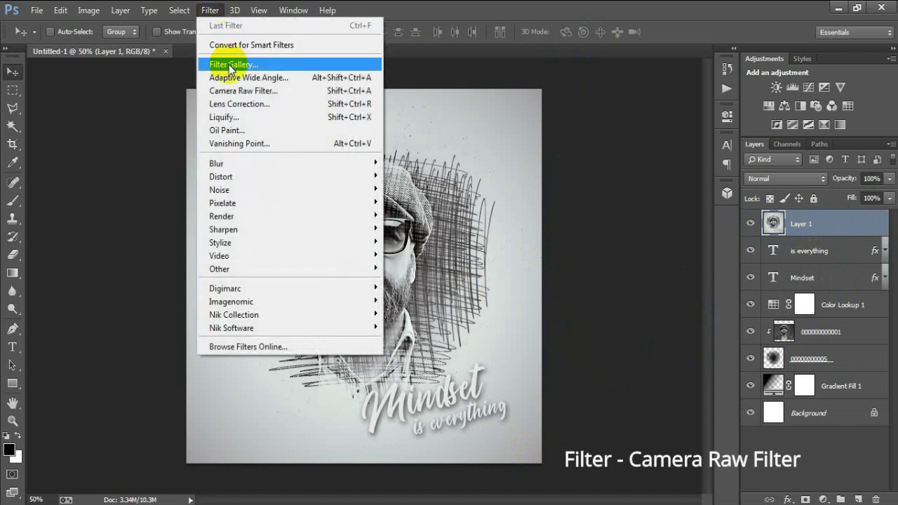
{"action": "left_click", "coordinate": [239, 89]}
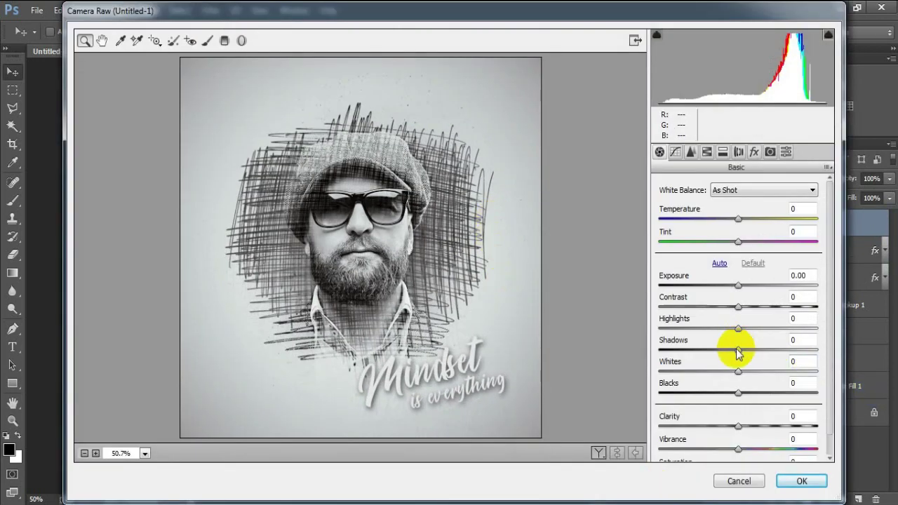
{"action": "left_click_drag", "start_coordinate": [738, 352], "coordinate": [751, 349]}
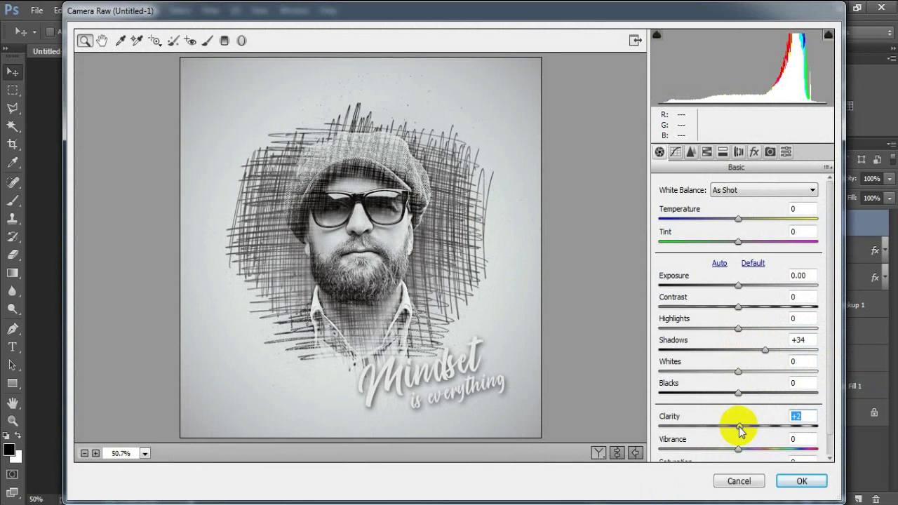
- Raise the Oranges luminance slightly and set the noise reduction Luminance to 6 in Camera Raw
{"action": "left_click", "coordinate": [707, 152]}
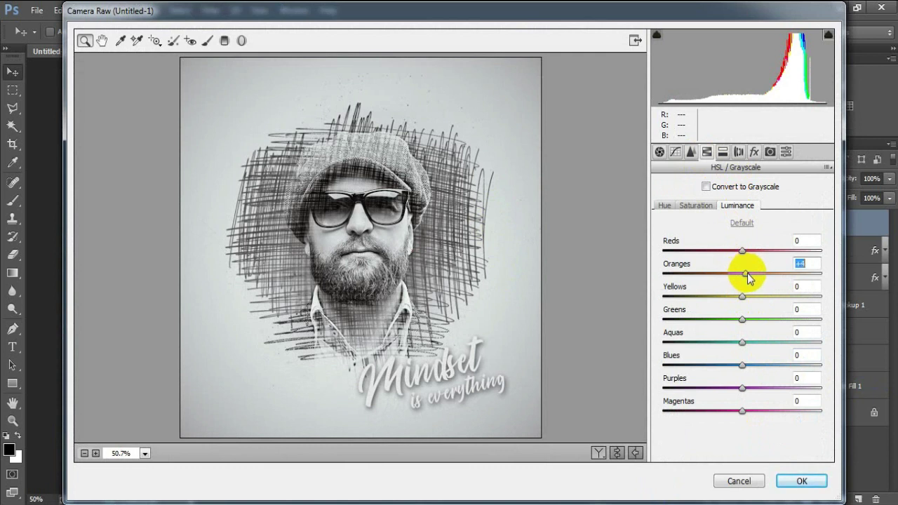
{"action": "left_click", "coordinate": [692, 152]}
{"action": "left_click_drag", "start_coordinate": [659, 323], "coordinate": [667, 323]}
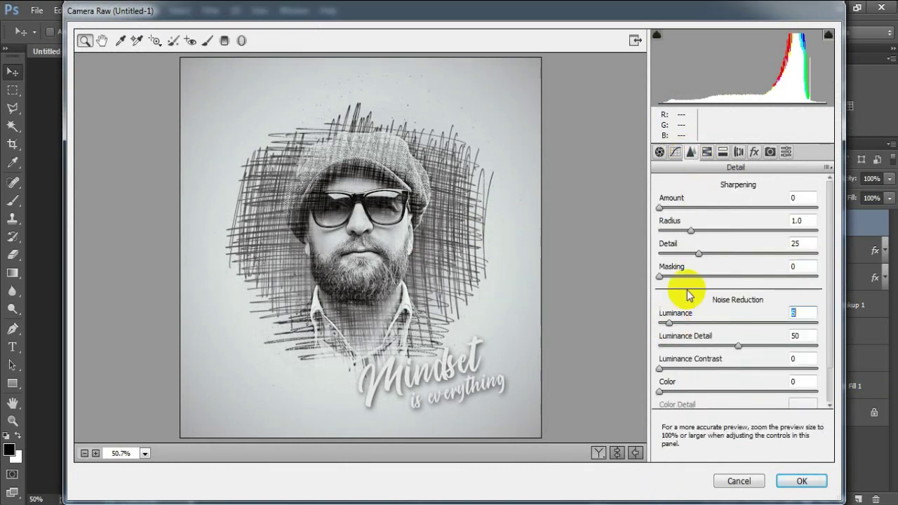
- Set the post-crop vignetting Amount to -16, apply the Camera Raw adjustments and compare the merged layer with the original
{"action": "left_click", "coordinate": [755, 152]}
{"action": "left_click_drag", "start_coordinate": [746, 331], "coordinate": [732, 331]}
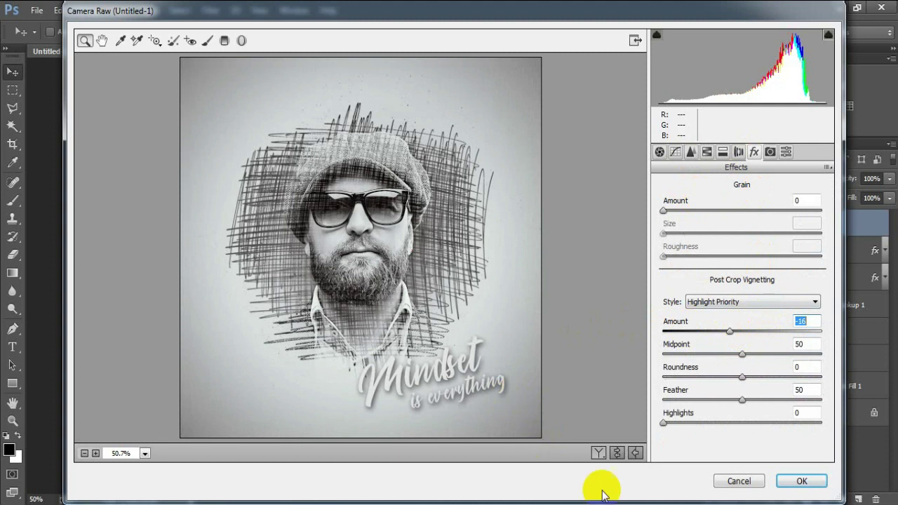
{"action": "left_click", "coordinate": [804, 483]}
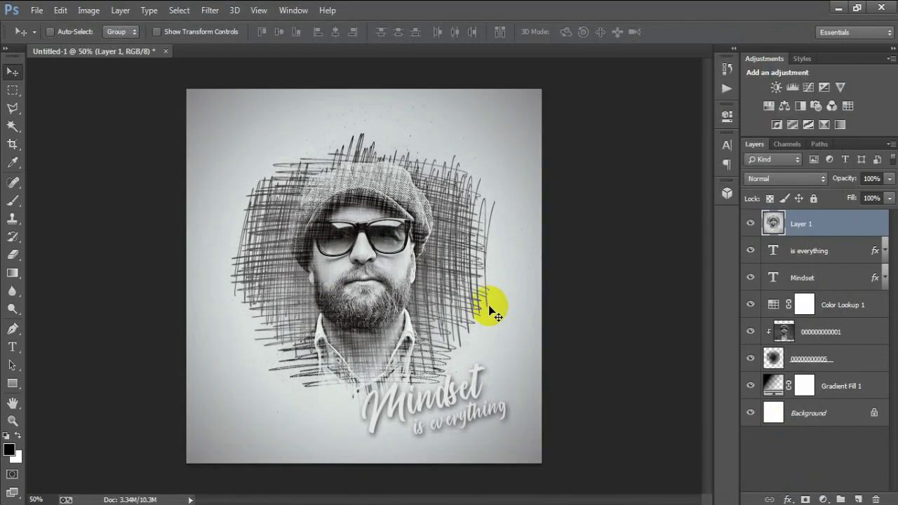
{"action": "left_click", "coordinate": [751, 224]}
{"action": "left_click", "coordinate": [751, 225]}
{"action": "left_click", "coordinate": [752, 225]}
{"action": "left_click", "coordinate": [752, 225]}
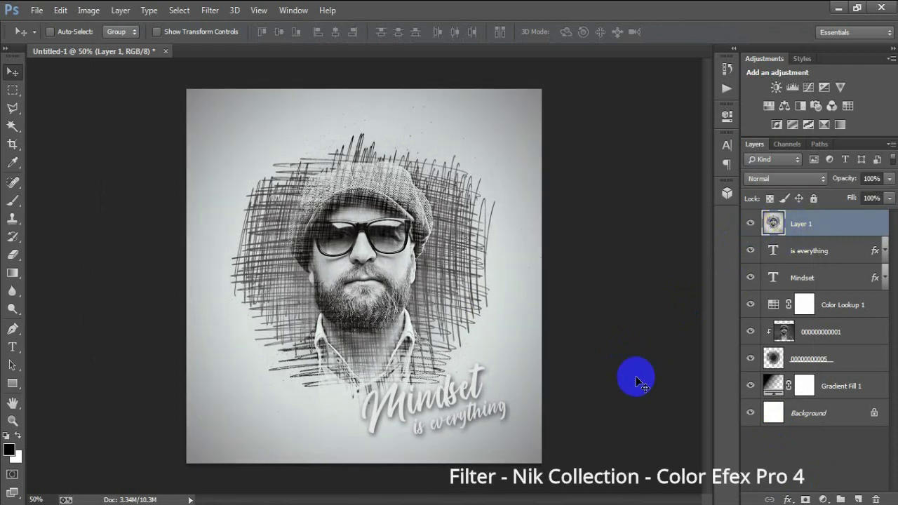
- Apply the Color Efex Pro 4 Cross Processing filter to the merged layer using method L03 at 33% strength
{"action": "left_click", "coordinate": [209, 10]}
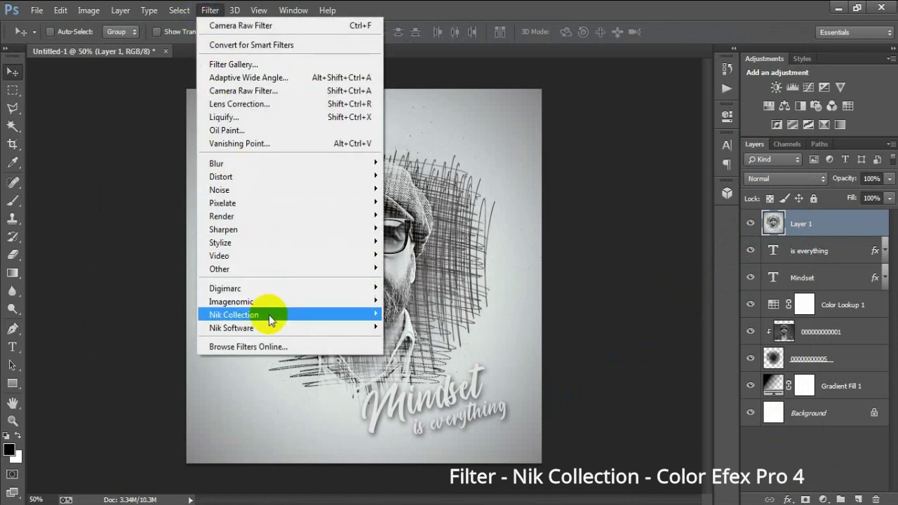
{"action": "mouse_move", "coordinate": [269, 315]}
{"action": "left_click", "coordinate": [429, 312]}
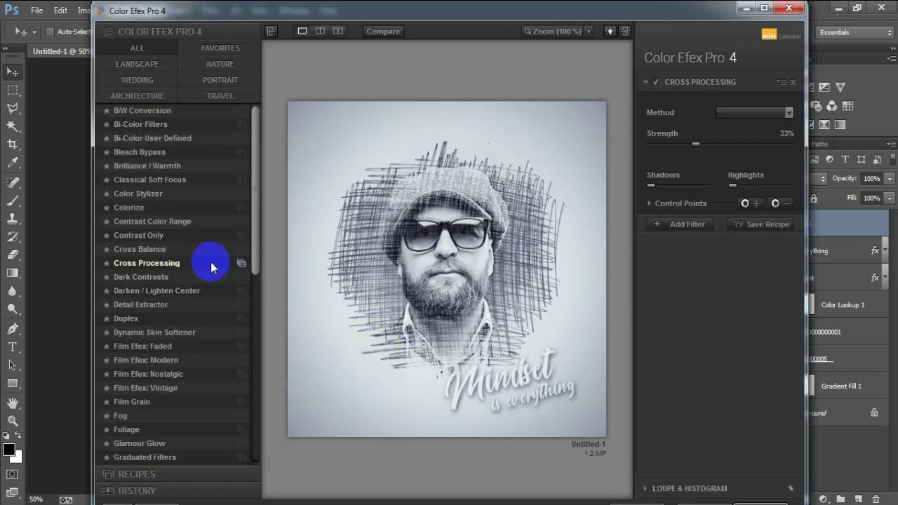
{"action": "left_click", "coordinate": [205, 262]}
{"action": "left_click", "coordinate": [790, 112]}
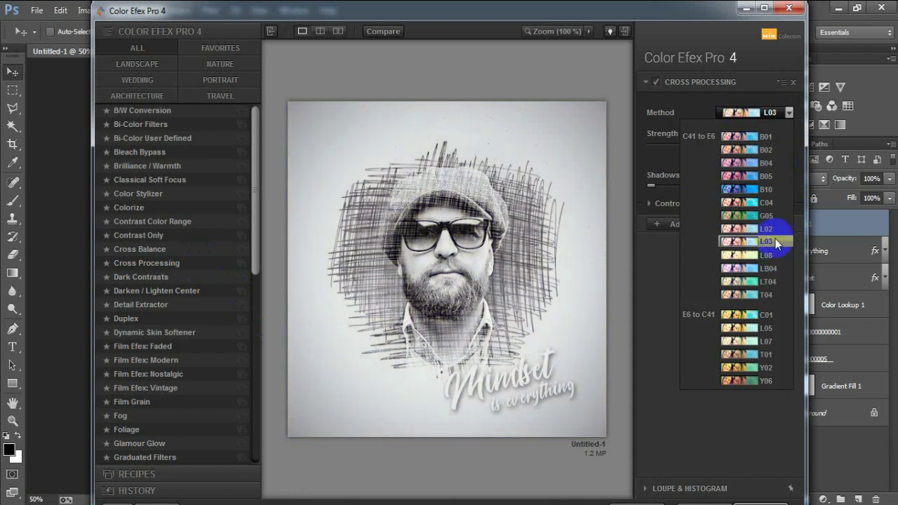
{"action": "left_click", "coordinate": [779, 247]}
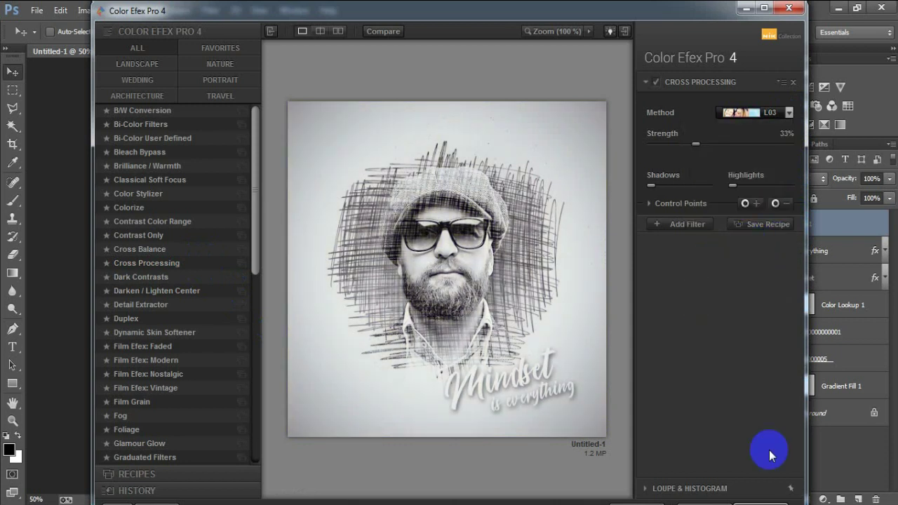
{"action": "left_click", "coordinate": [756, 503]}
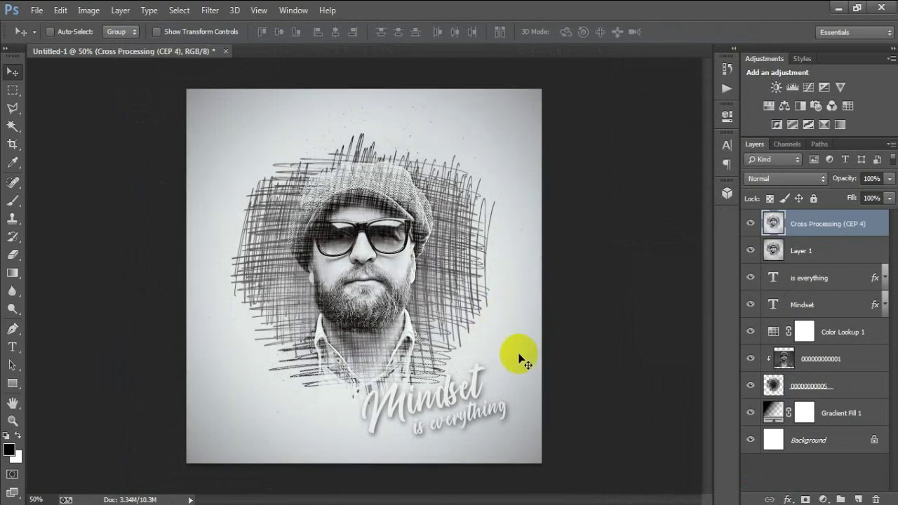
- Compare the image with and without the Cross Processing layer and set that layer's opacity to 46%
{"action": "left_click", "coordinate": [749, 225]}
{"action": "left_click", "coordinate": [750, 224]}
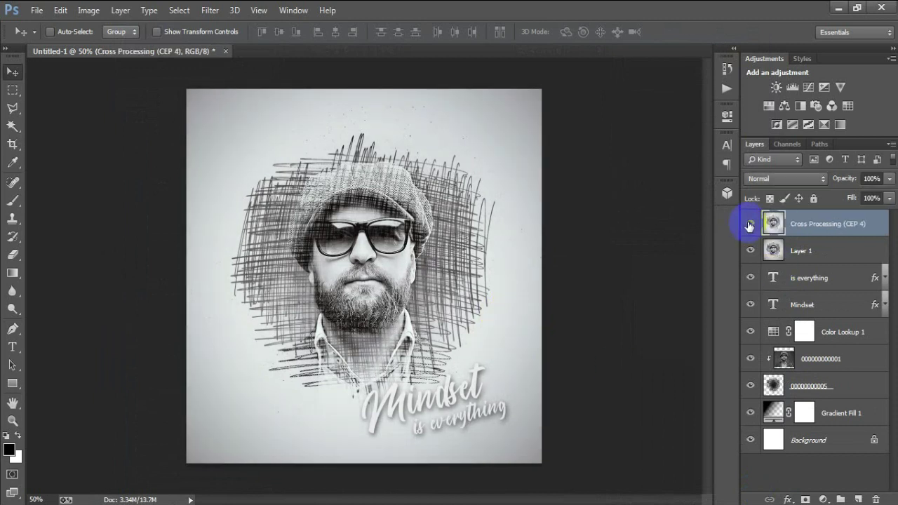
{"action": "left_click", "coordinate": [871, 179]}
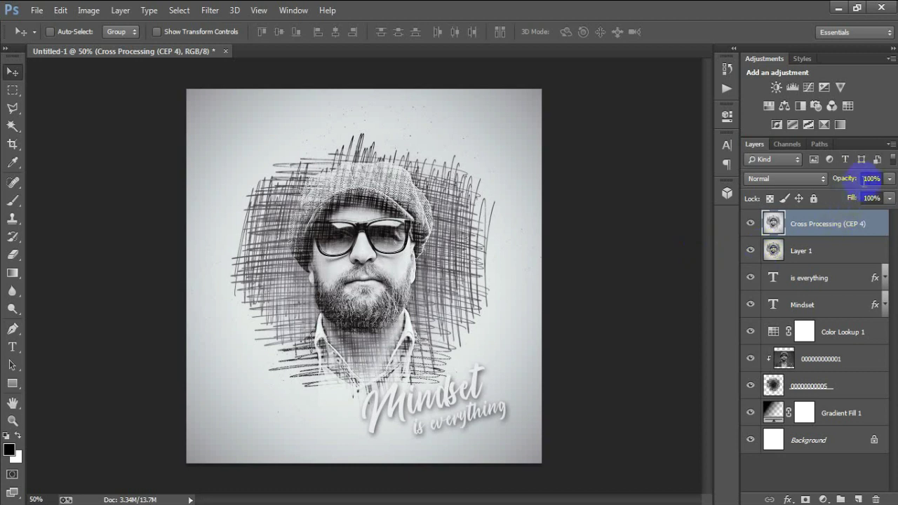
{"action": "type", "text": "40"}
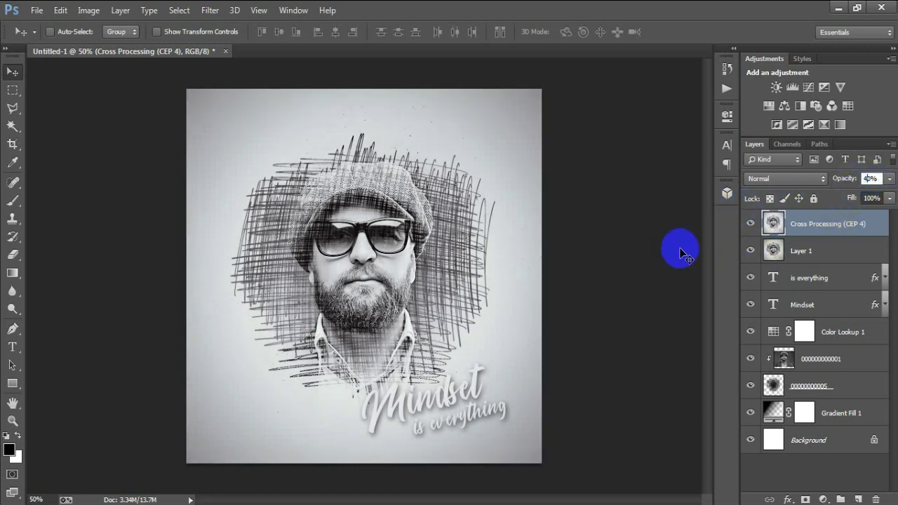
- Examine the portrait's scribble detail and the caption at 100% magnification, and return to the full-image view
{"action": "key", "text": "ctrl+plus"}
{"action": "key", "text": "ctrl+plus"}
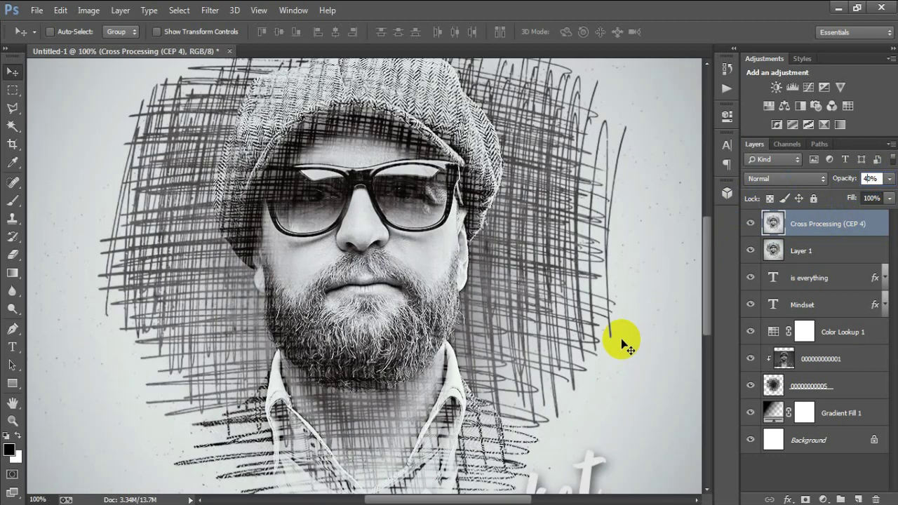
{"action": "left_click", "coordinate": [514, 265]}
{"action": "left_click_drag", "start_coordinate": [704, 272], "coordinate": [706, 297]}
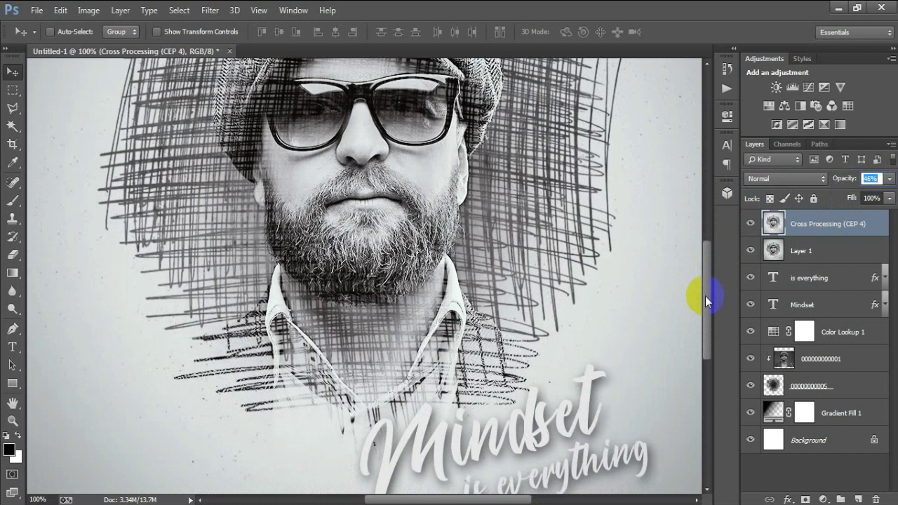
{"action": "key", "text": "ctrl+minus"}
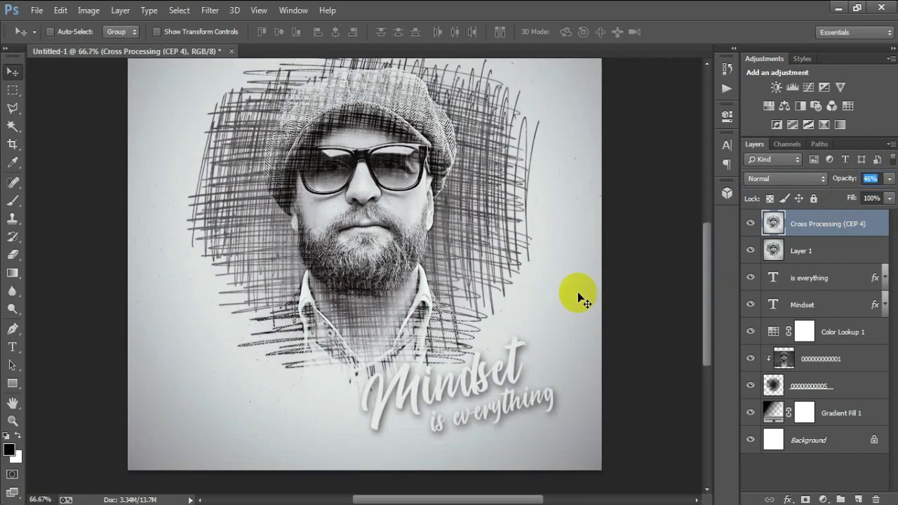
{"action": "key", "text": "ctrl+minus"}
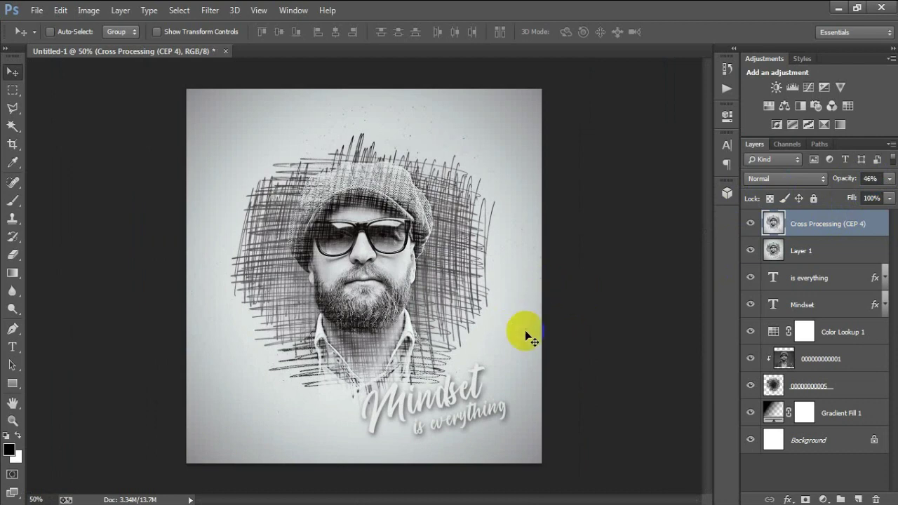